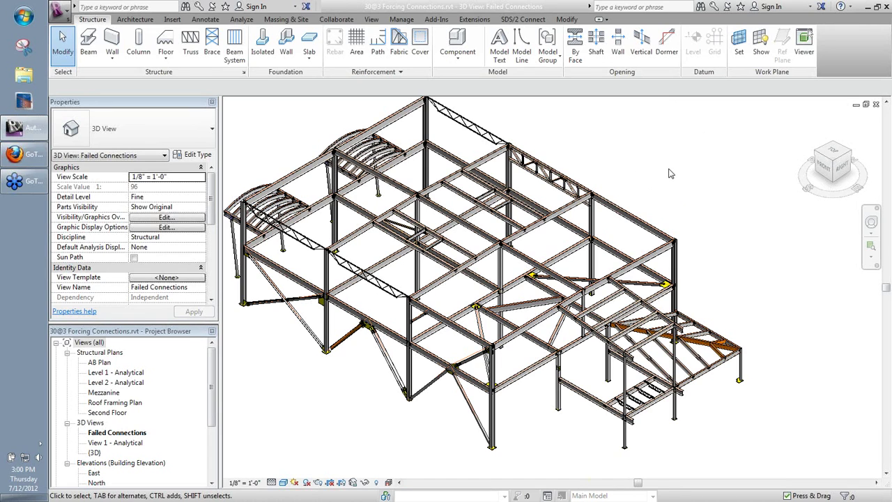
# Fit the whole steel frame in the 3D view
pyautogui.moveTo(635, 171); pyautogui.dragTo(668, 184, button='middle')
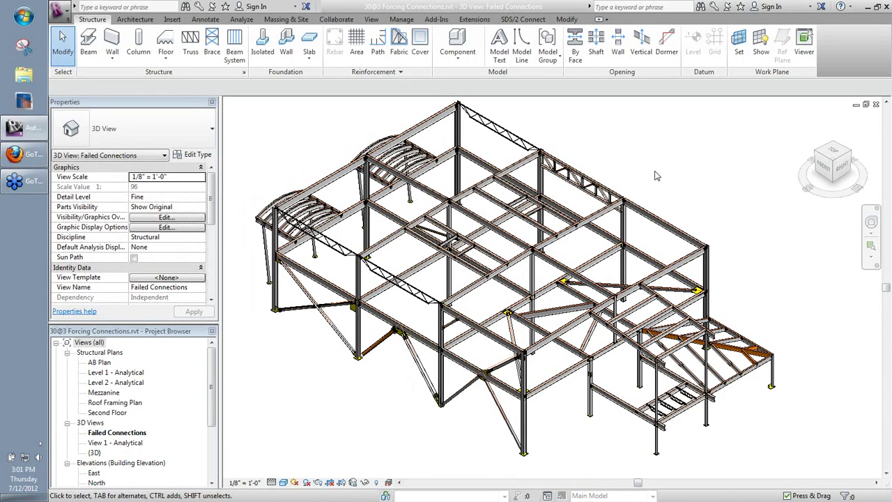
pyautogui.scroll(1, 652, 200)
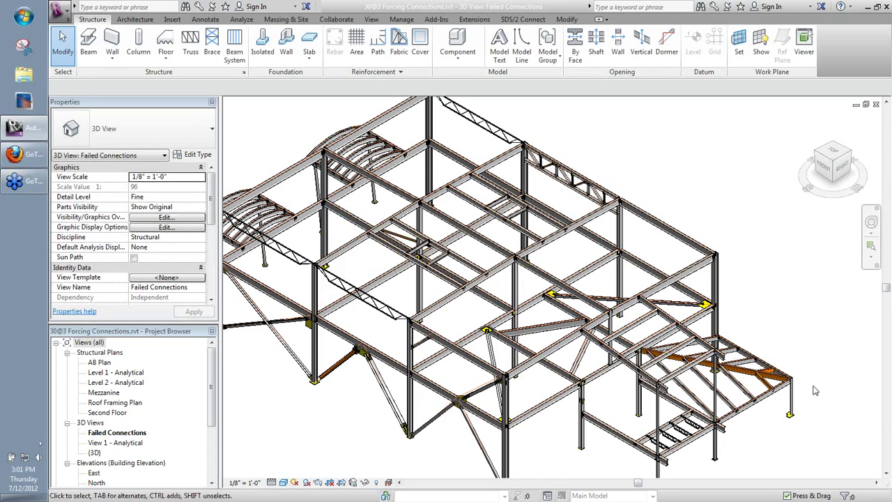
pyautogui.scroll(10, 812, 392)
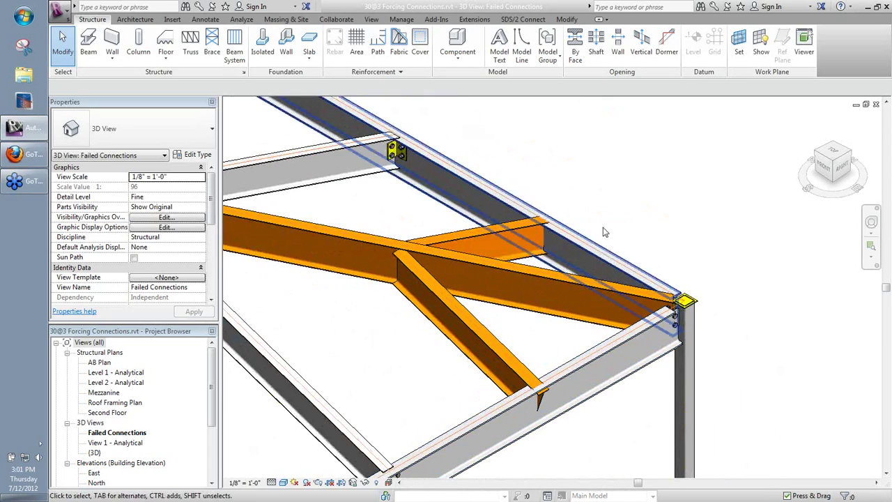
pyautogui.rightClick(653, 144)
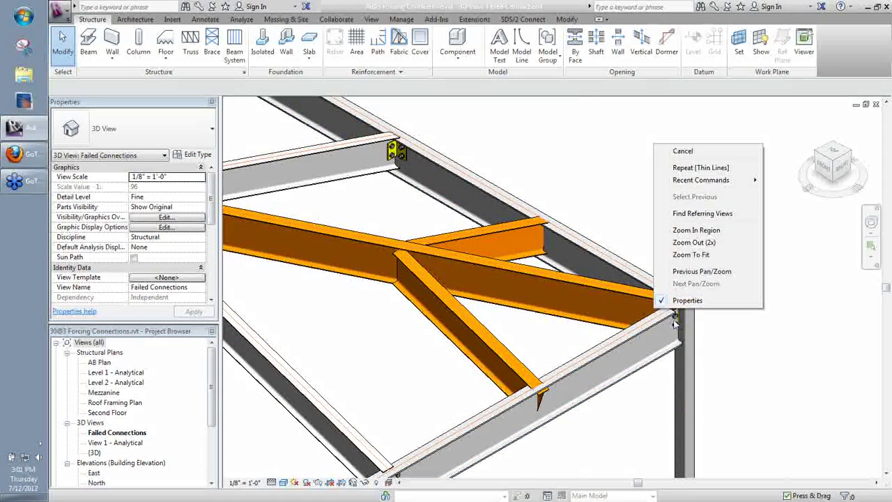
pyautogui.click(689, 256)
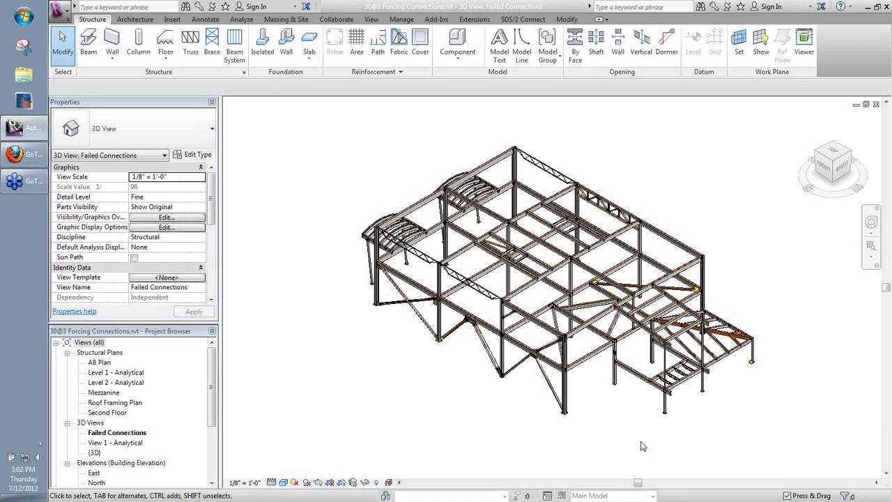
# Zoom in and orbit toward the orange brace at the column base
pyautogui.scroll(2, 466, 317)
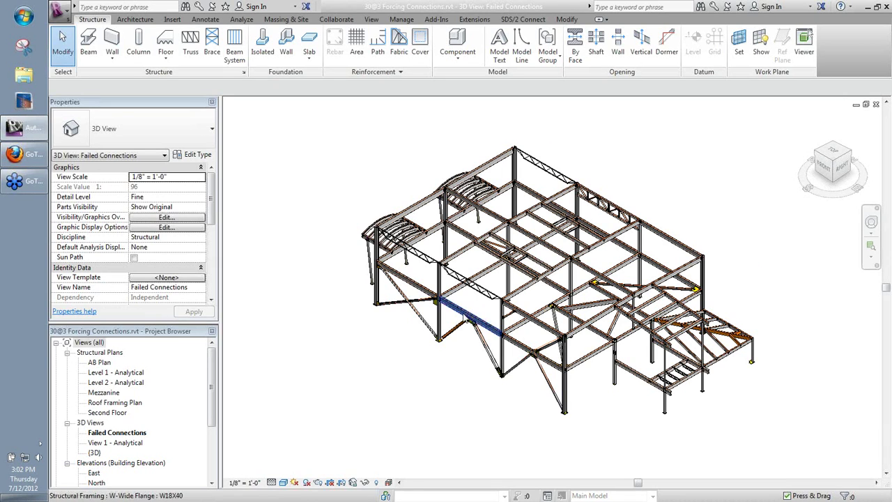
pyautogui.scroll(3, 451, 382)
pyautogui.scroll(2, 450, 416)
pyautogui.scroll(2, 420, 380)
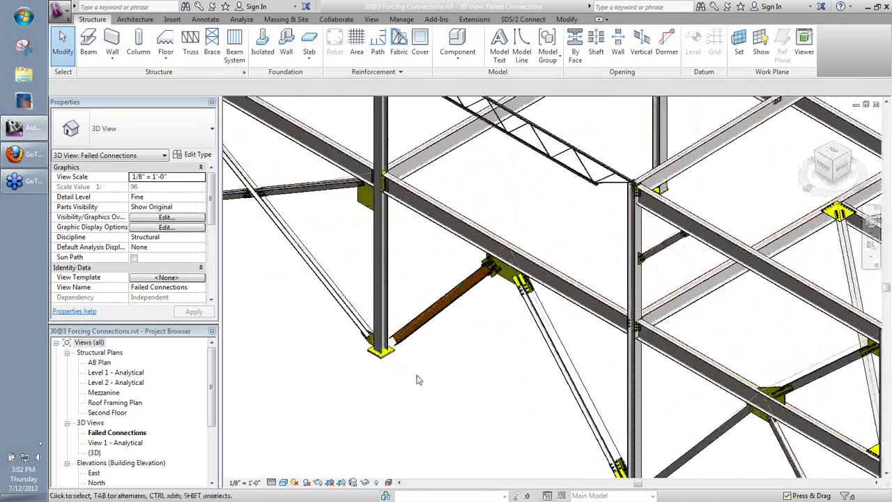
pyautogui.scroll(2, 425, 385)
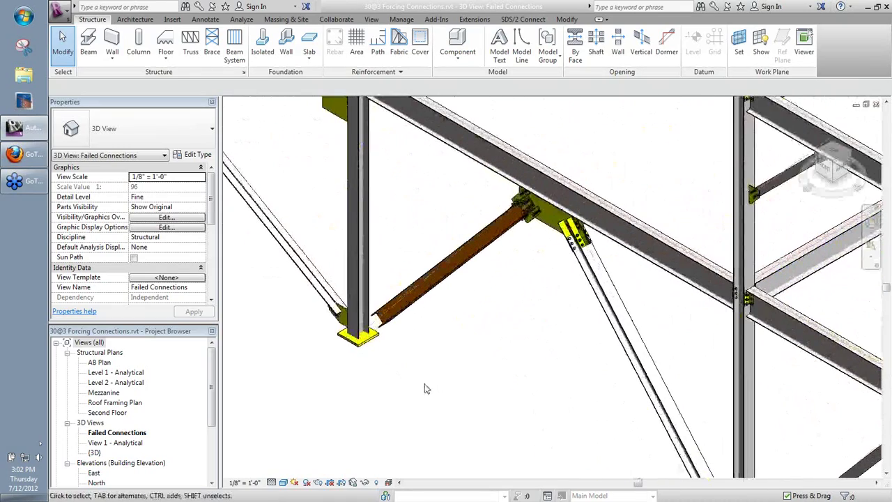
pyautogui.scroll(2, 442, 403)
pyautogui.scroll(2, 454, 409)
pyautogui.keyDown('shift'); pyautogui.moveTo(453, 408); pyautogui.dragTo(452, 352, button='middle'); pyautogui.keyUp('shift')
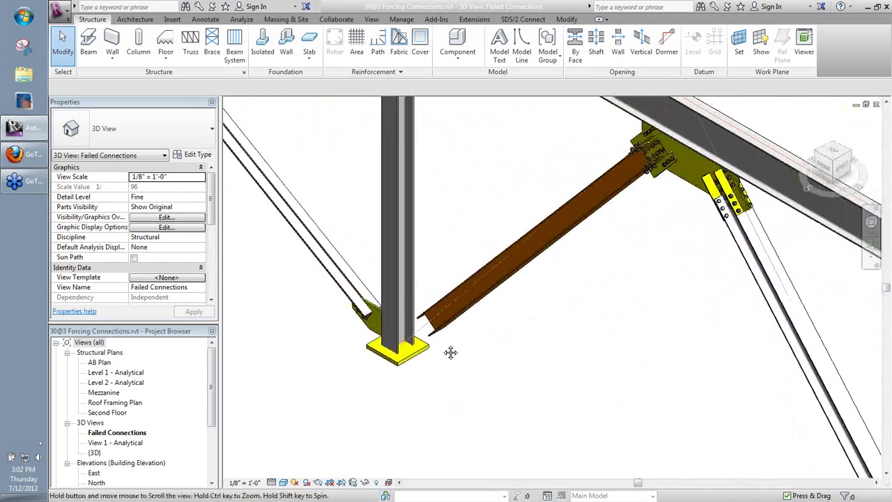
pyautogui.scroll(3, 451, 361)
pyautogui.scroll(1, 450, 362)
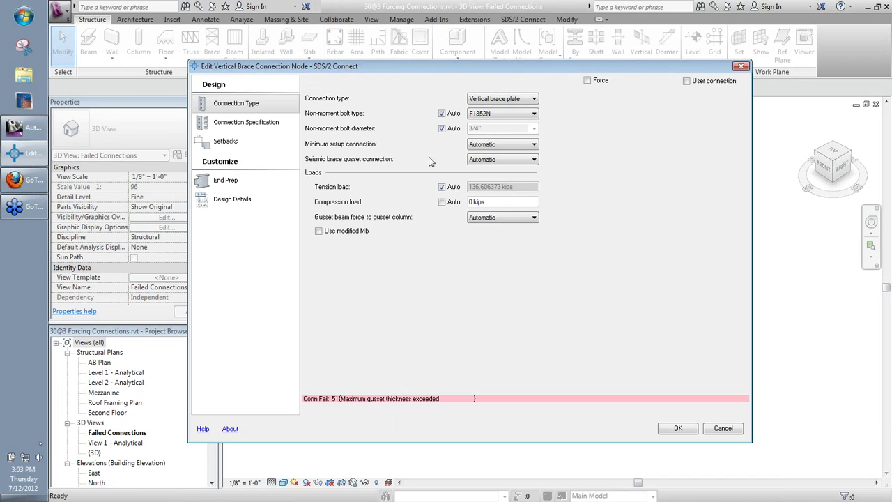
# Force the vertical brace connection past the maximum gusset thickness error and accept it
pyautogui.click(587, 81)
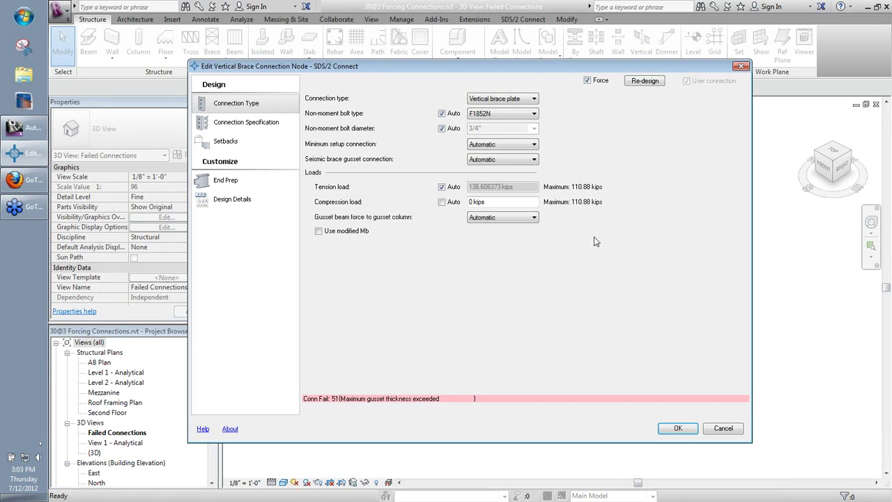
pyautogui.click(669, 432)
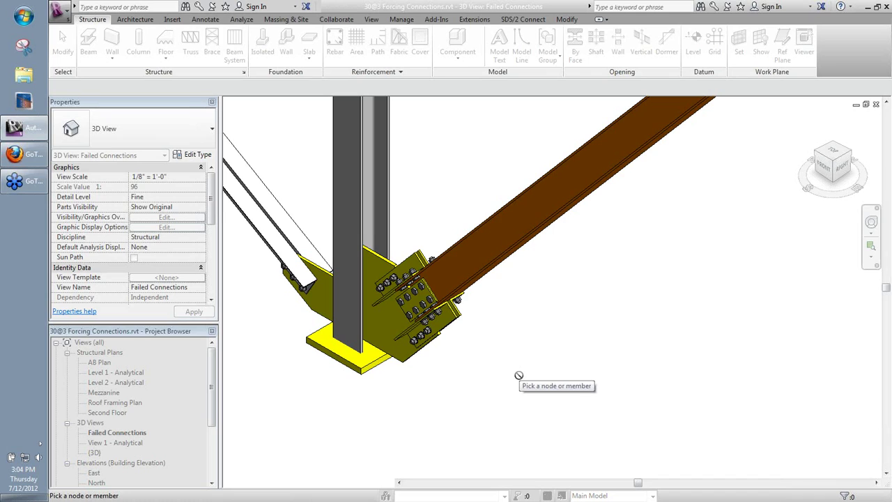
# Reopen the forced gusset plate connection's settings on Design Details
pyautogui.doubleClick(409, 360)
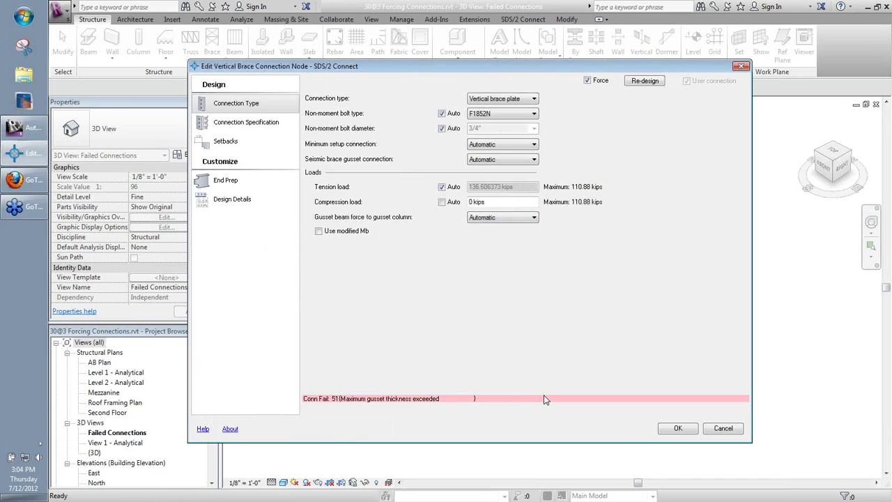
pyautogui.click(278, 199)
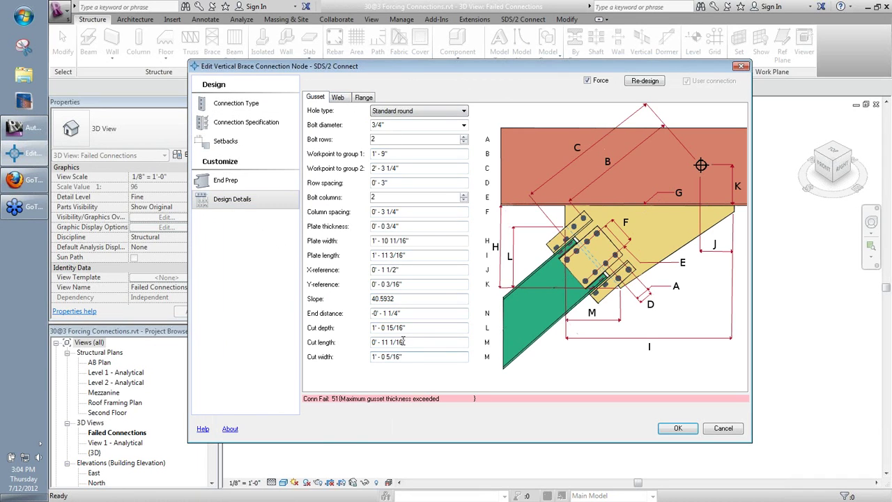
# Review the Web, Flange and Gusset plate length settings, then cancel without changes
pyautogui.click(337, 97)
pyautogui.click(365, 98)
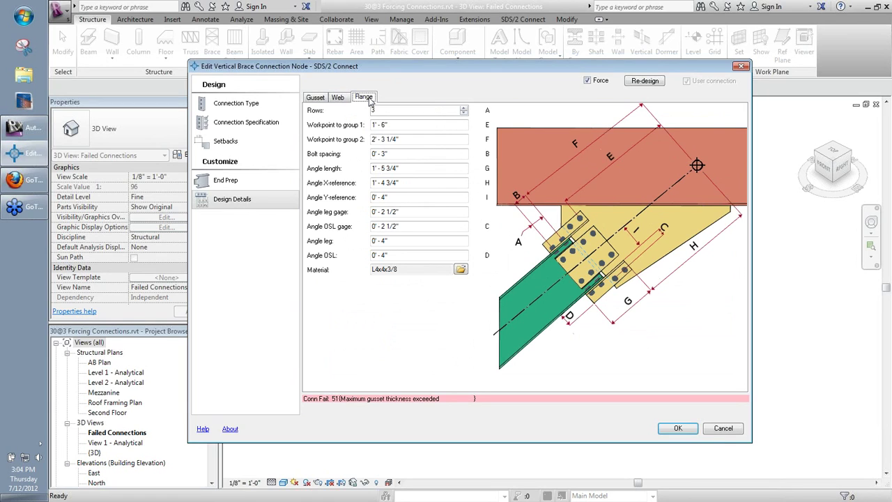
pyautogui.click(317, 97)
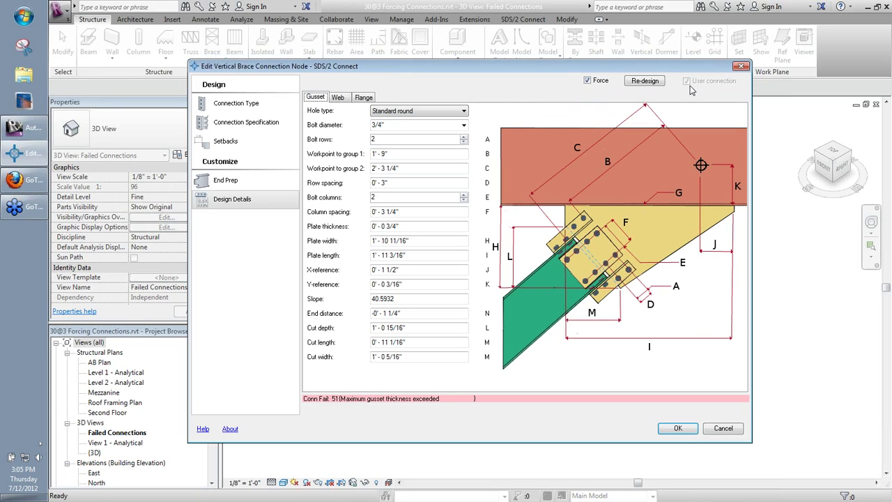
pyautogui.click(451, 259)
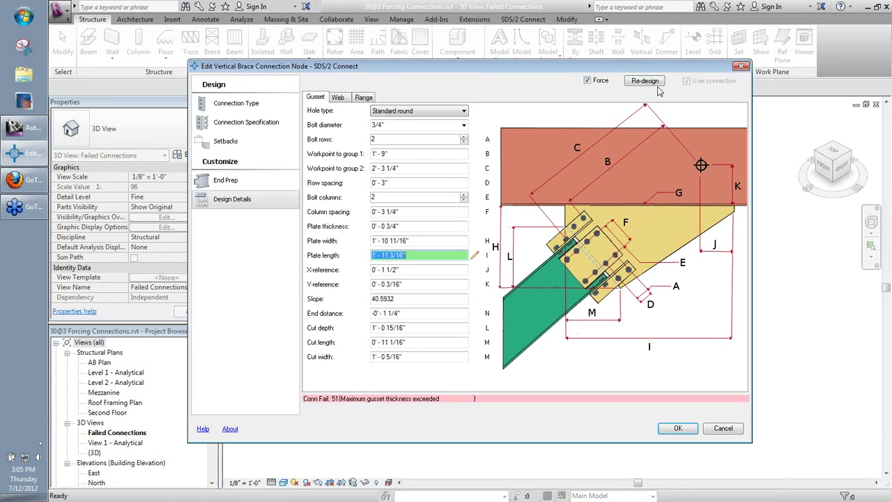
pyautogui.click(723, 430)
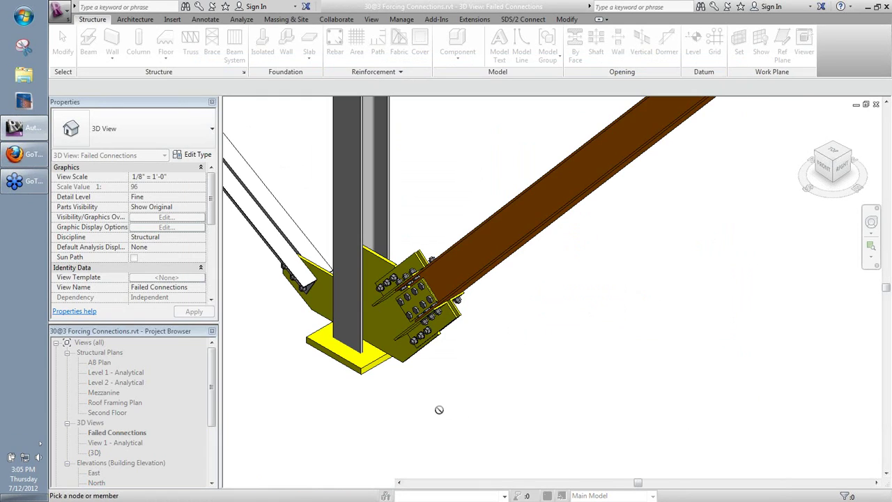
# Zoom and orbit to the orange sloped beams and pick the sloped beam
pyautogui.scroll(-10, 301, 408)
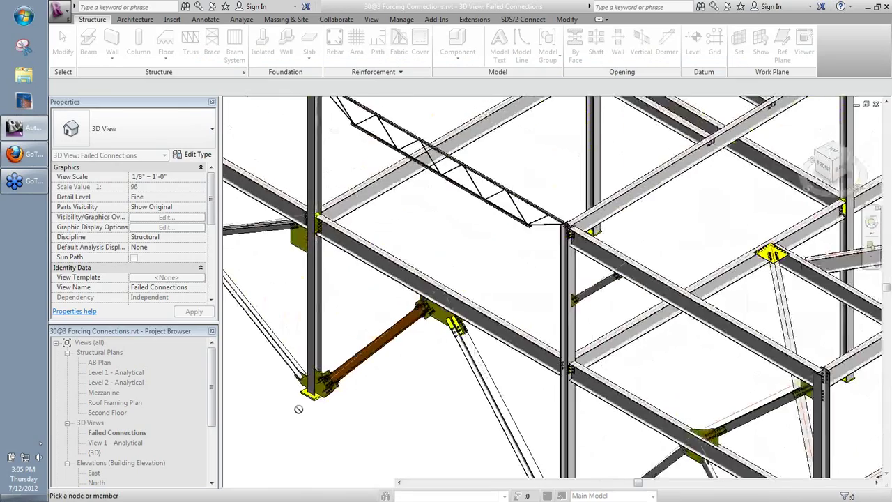
pyautogui.scroll(-8, 298, 409)
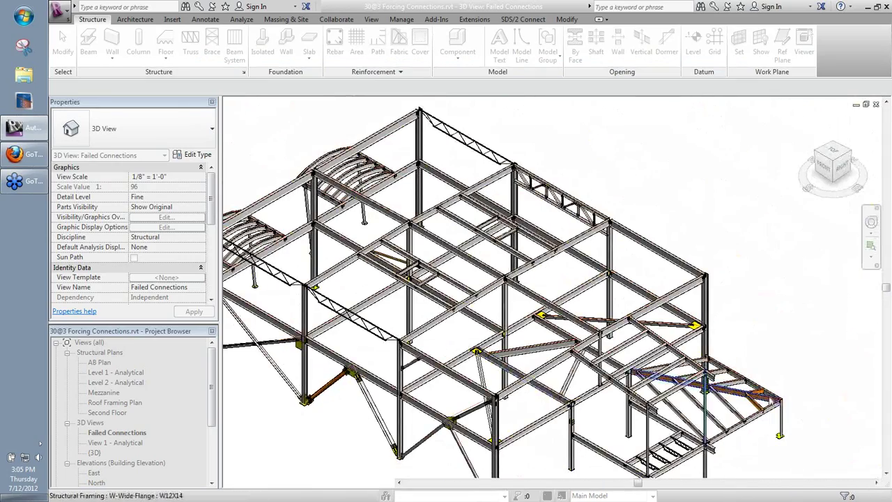
pyautogui.scroll(15, 766, 399)
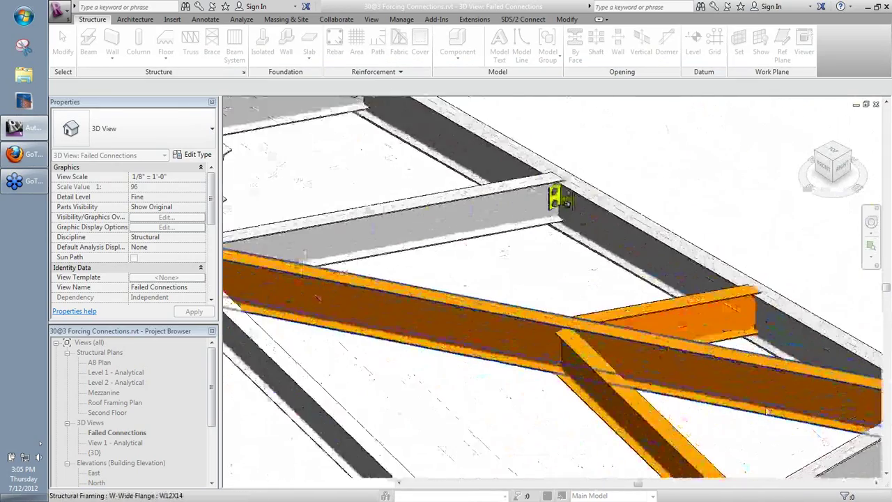
pyautogui.keyDown('shift'); pyautogui.moveTo(767, 412); pyautogui.dragTo(628, 390, button='middle'); pyautogui.keyUp('shift')
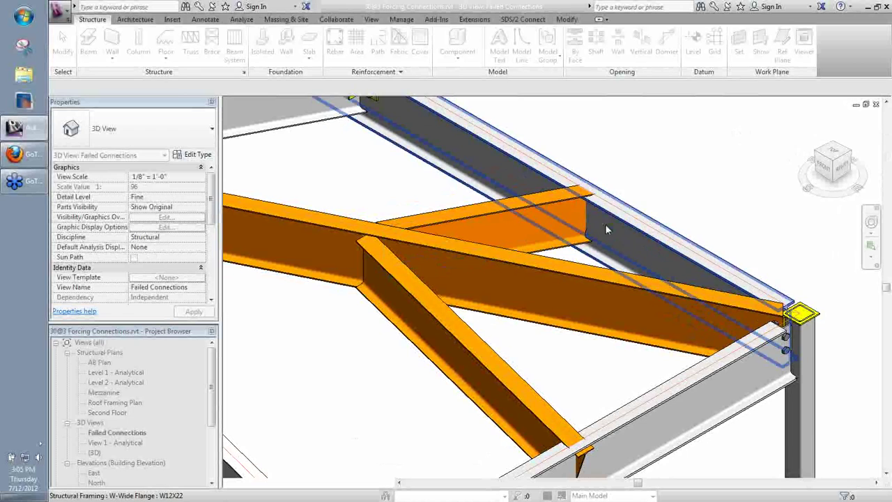
pyautogui.click(550, 205)
# Pick the sloped beam's end and force its connection despite the web doubler error
pyautogui.click(557, 186)
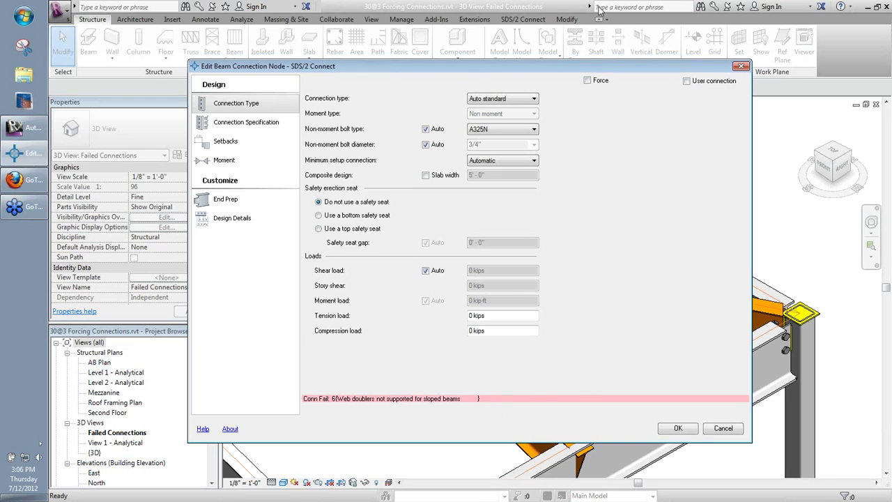
pyautogui.click(588, 81)
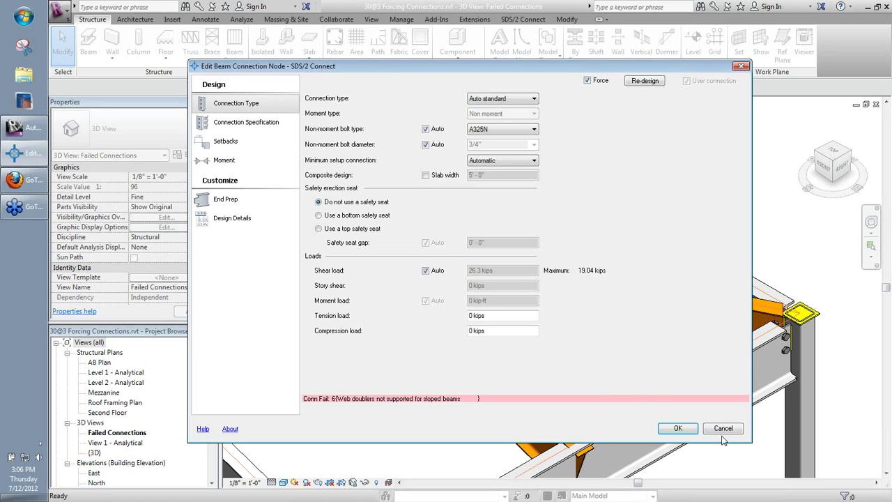
pyautogui.click(674, 428)
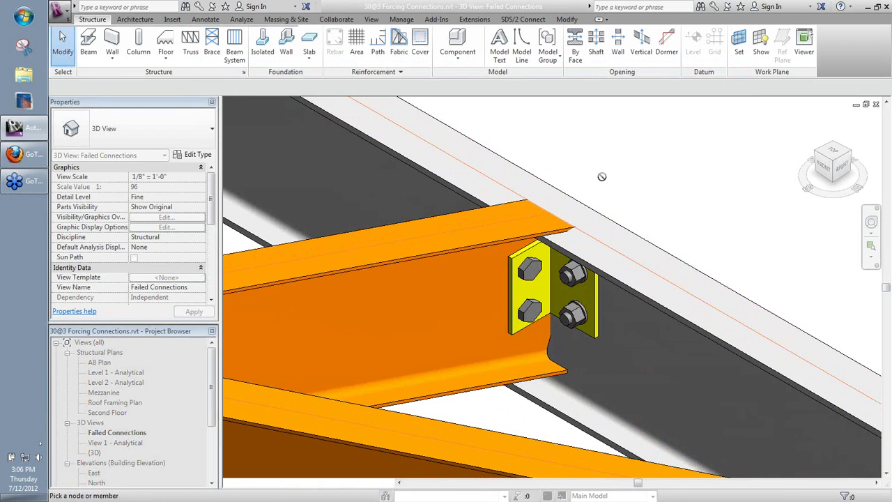
# Reopen the forced sloped beam connection's settings on Design Details
pyautogui.doubleClick(536, 310)
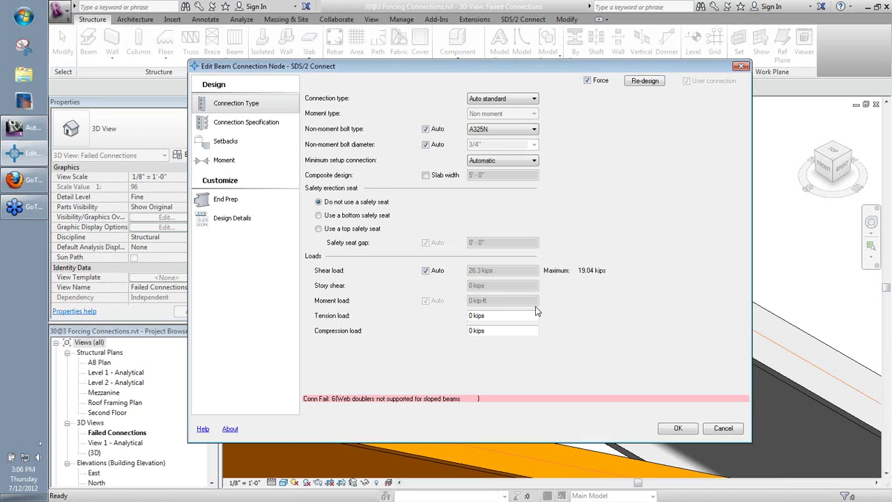
pyautogui.click(257, 230)
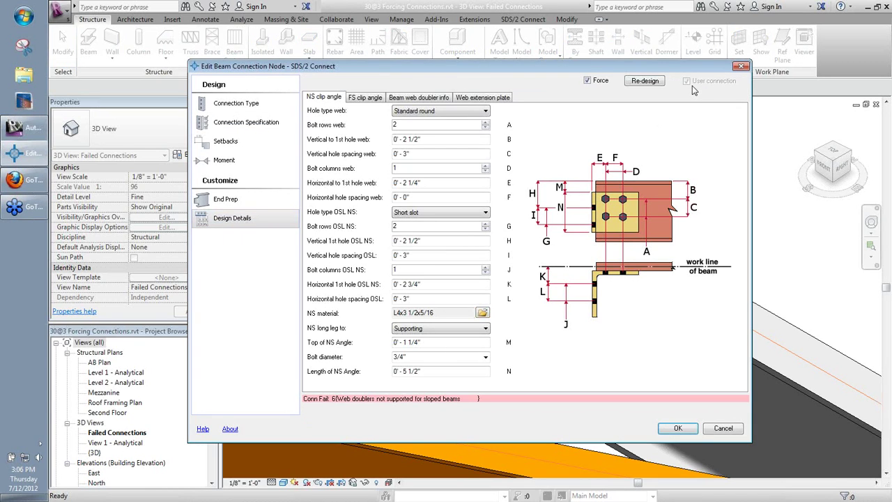
# Add web doublers 1" from top, 6" deep, 4" wide, 3/16" thick on both sides, and accept
pyautogui.click(407, 99)
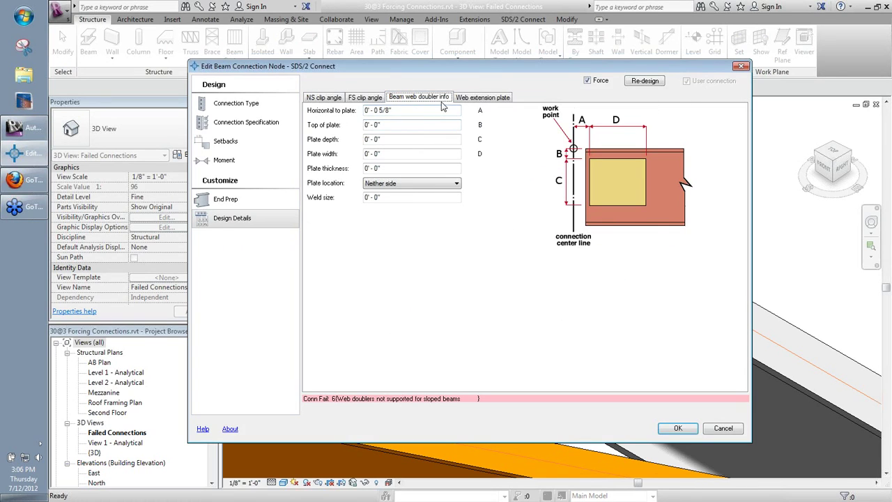
pyautogui.click(421, 125)
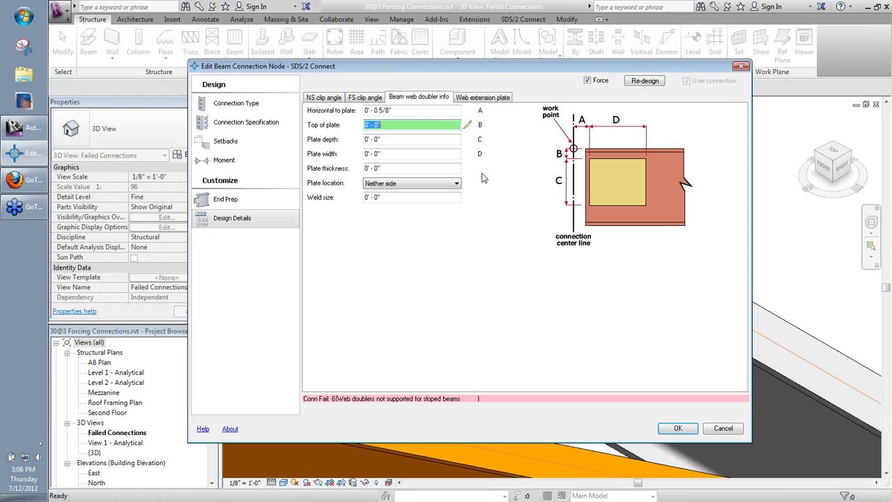
pyautogui.write('1')
pyautogui.press('Tab')
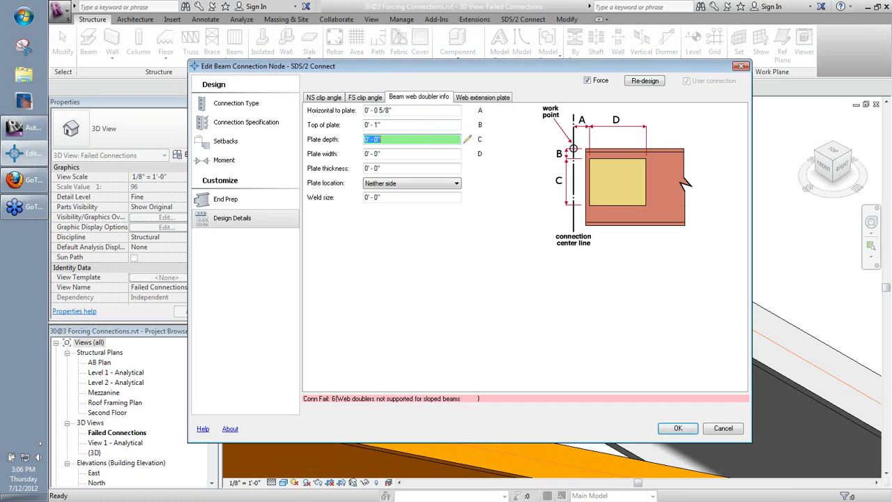
pyautogui.write('6')
pyautogui.press('Tab')
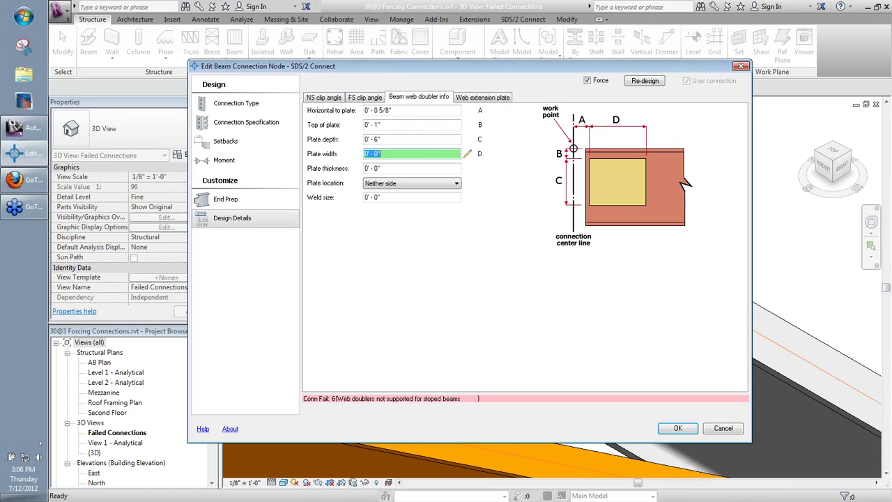
pyautogui.write('4')
pyautogui.press('Tab')
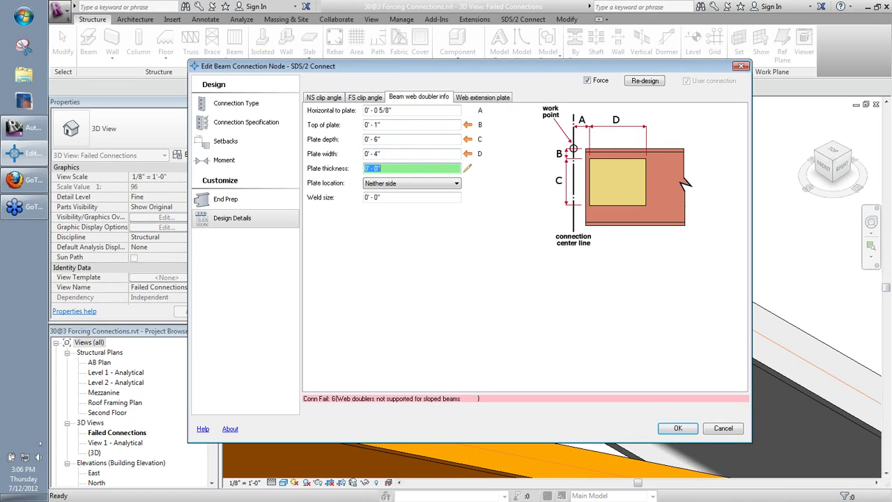
pyautogui.write('3/16')
pyautogui.press('Tab')
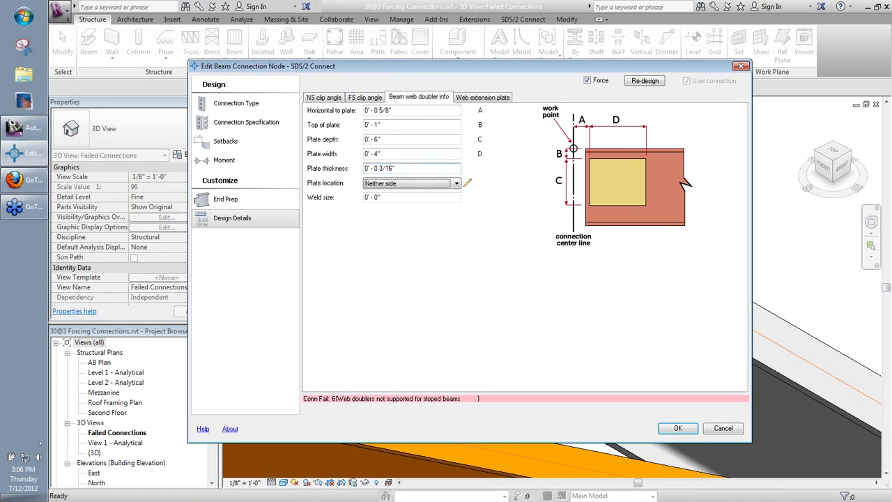
pyautogui.click(439, 183)
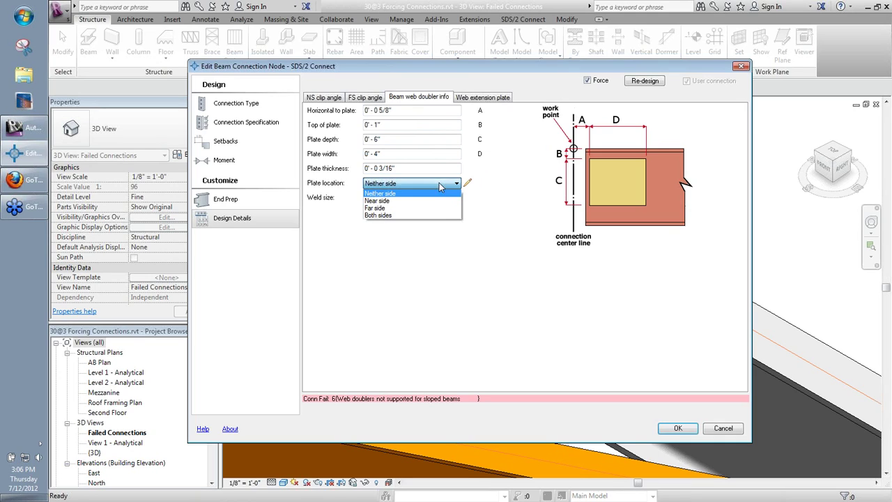
pyautogui.click(395, 215)
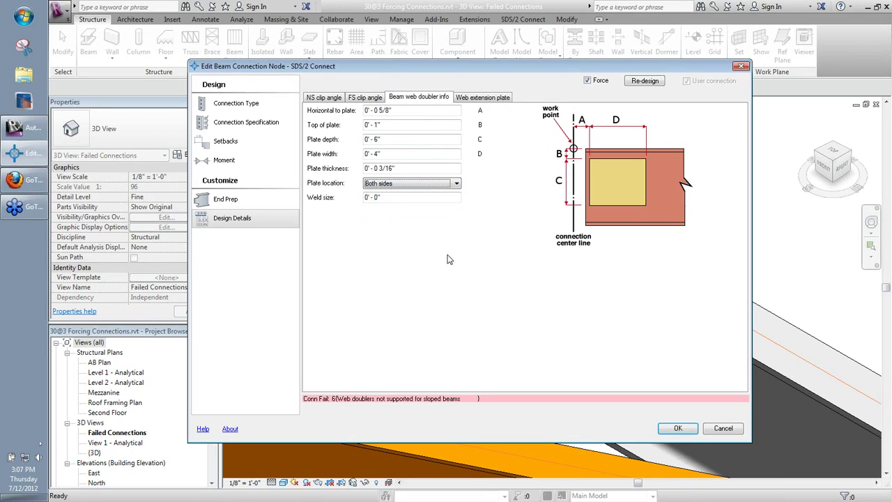
pyautogui.click(680, 428)
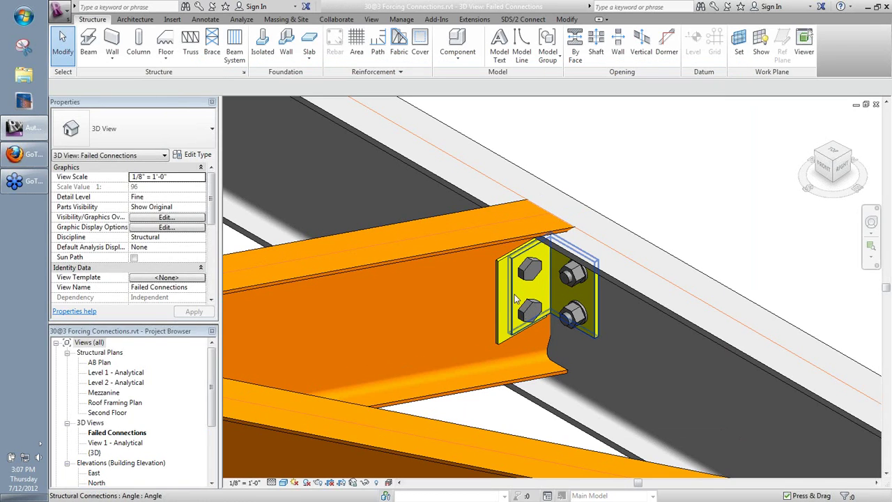
# Zoom in and out to inspect the bolted clip angle joining the sloped beam to its support
pyautogui.scroll(2, 514, 260)
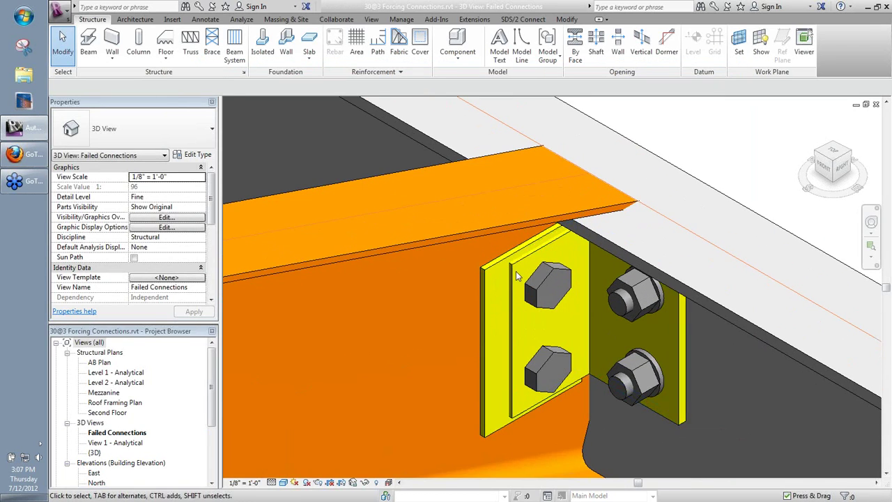
pyautogui.scroll(-2, 496, 272)
pyautogui.scroll(-1, 485, 377)
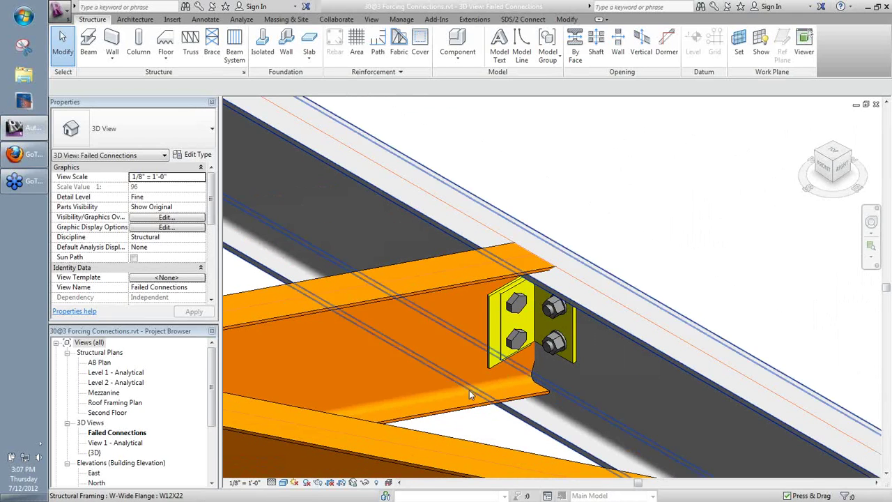
pyautogui.scroll(1, 495, 388)
pyautogui.press('d')
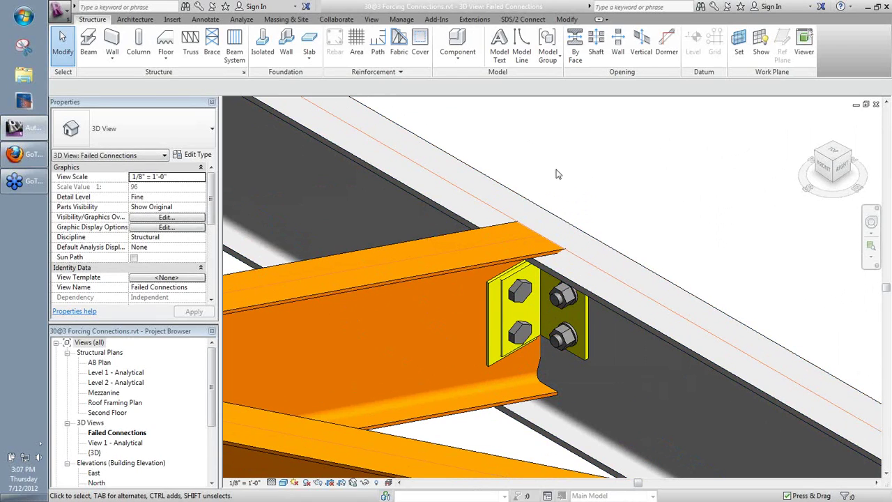
# Generate the SDS/2 design report for the sloped beam connection's bolt and maximize it
pyautogui.click(524, 19)
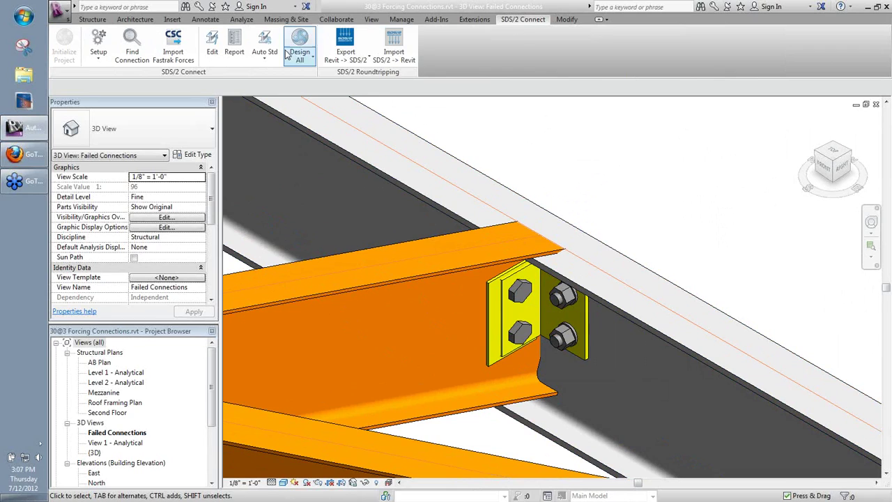
pyautogui.click(235, 42)
pyautogui.click(517, 336)
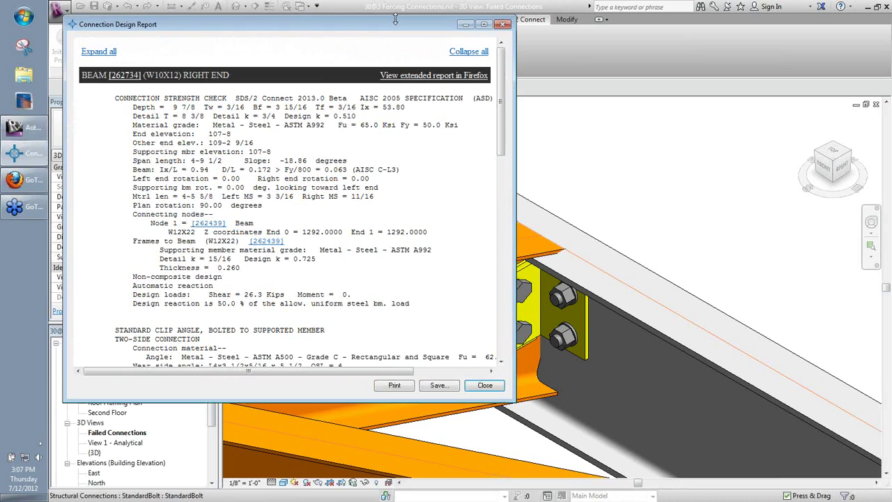
pyautogui.moveTo(395, 19); pyautogui.dragTo(397, 2)
# Review the 26.3 Kips shear and engineering note, then open the extended report in Firefox
pyautogui.moveTo(499, 98); pyautogui.dragTo(504, 201)
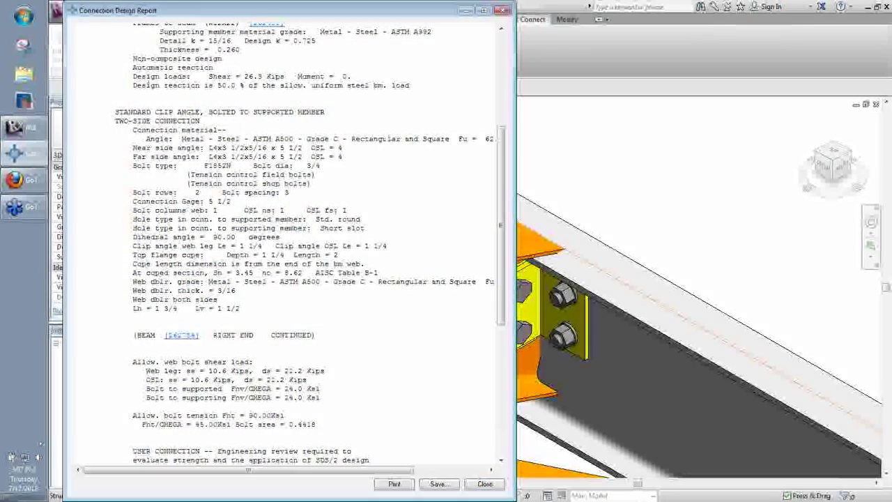
pyautogui.moveTo(133, 76); pyautogui.dragTo(298, 77)
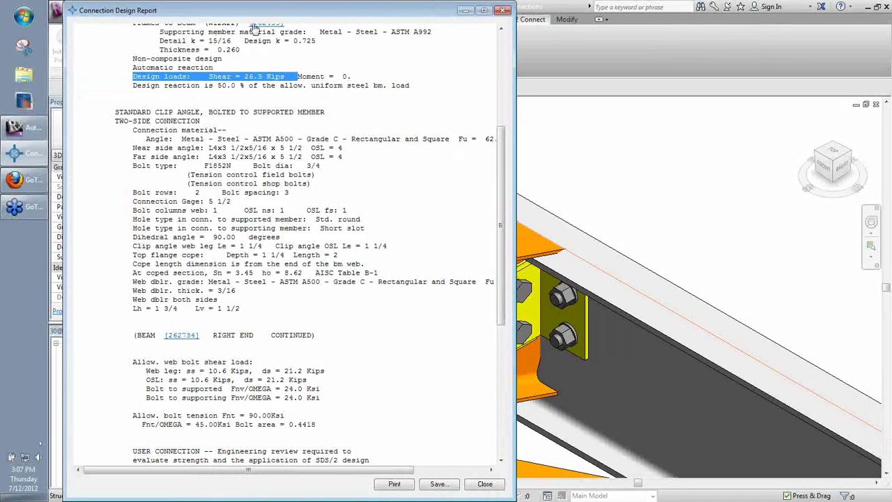
pyautogui.moveTo(505, 147); pyautogui.dragTo(505, 250)
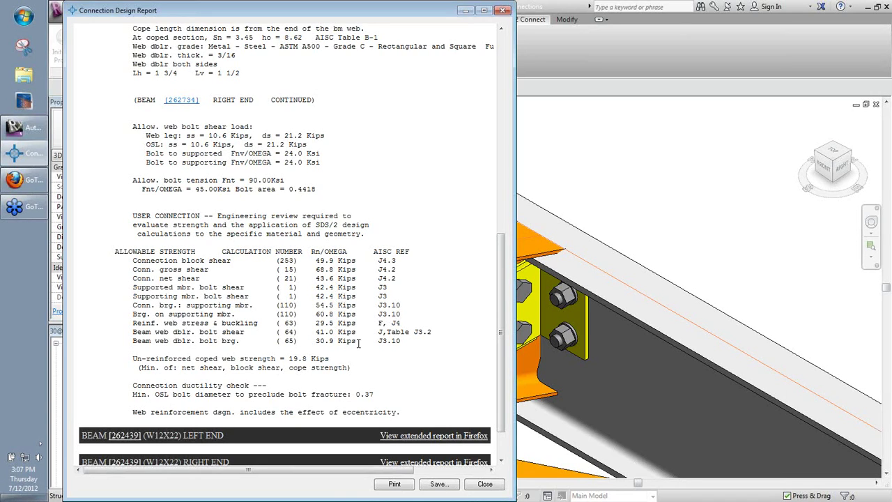
pyautogui.moveTo(371, 237); pyautogui.dragTo(168, 209)
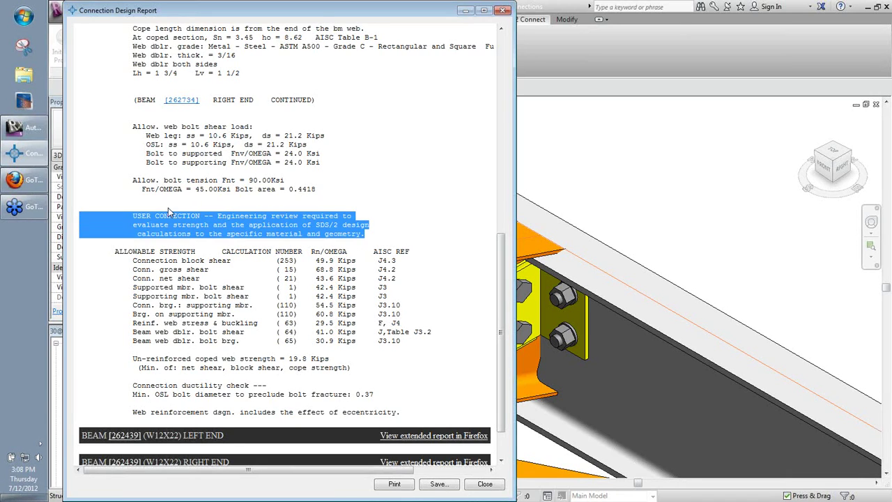
pyautogui.click(386, 238)
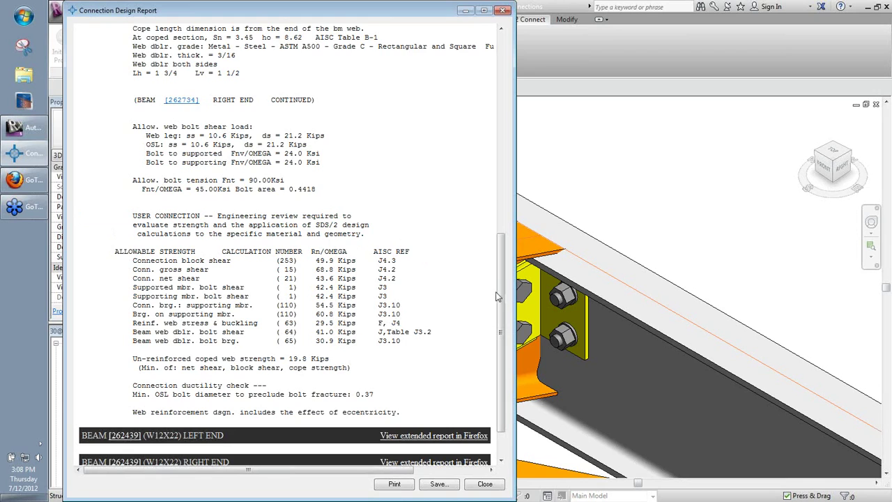
pyautogui.moveTo(501, 297); pyautogui.dragTo(501, 94)
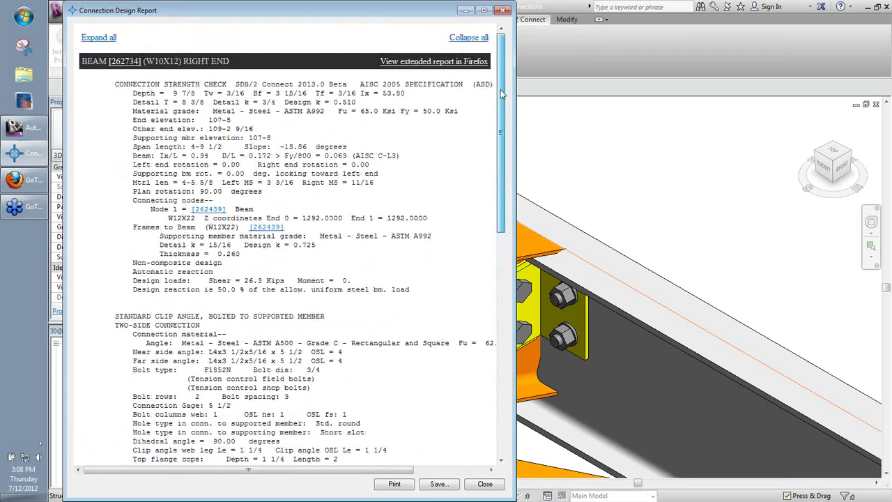
pyautogui.click(461, 62)
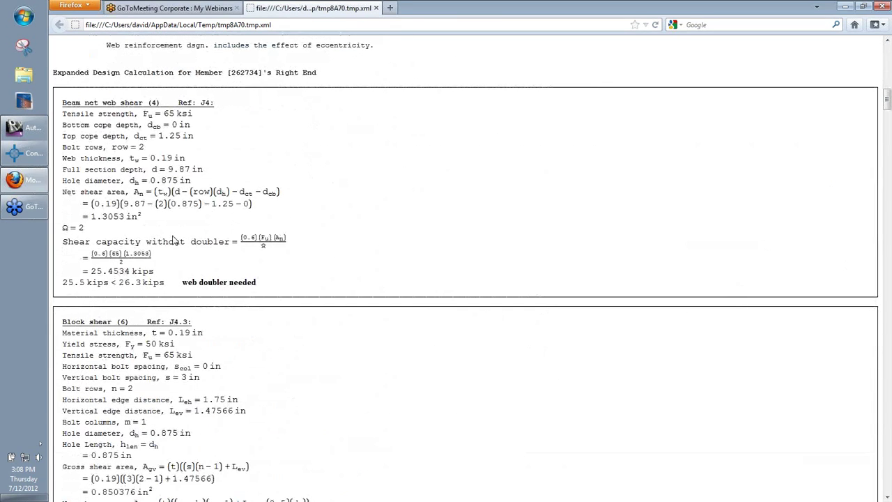
# Review the report's web doubler requirement and 30.9 kips web bearing check, then return to Revit
pyautogui.scroll(-20, 152, 302)
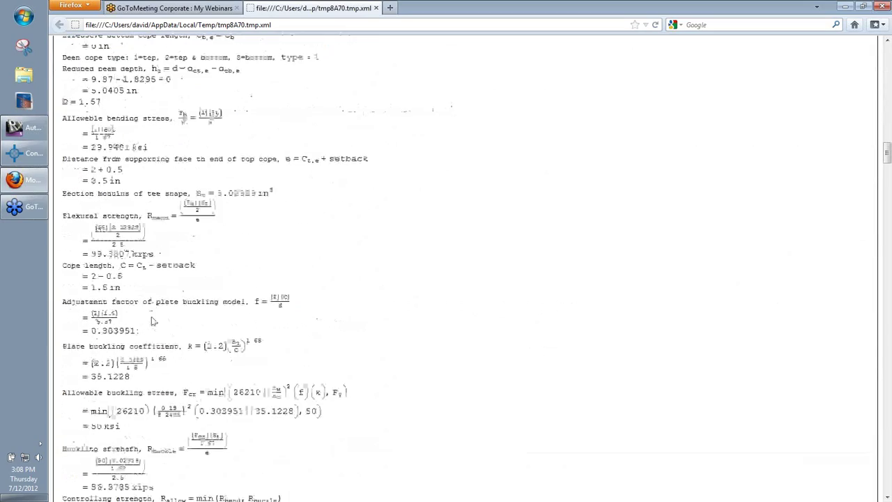
pyautogui.scroll(-15, 166, 319)
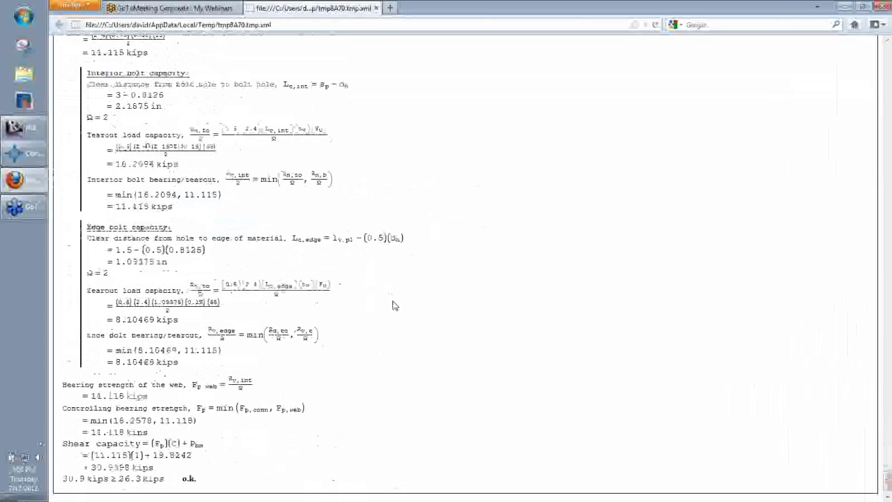
pyautogui.click(22, 128)
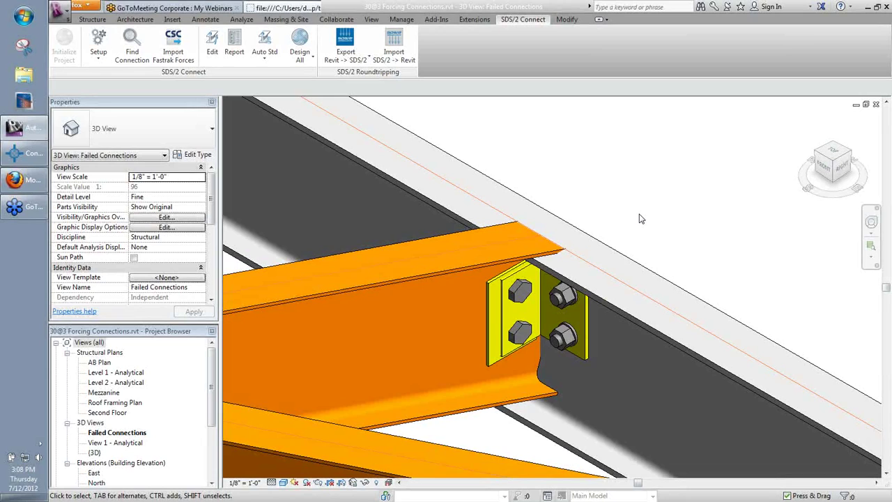
pyautogui.scroll(-2, 642, 219)
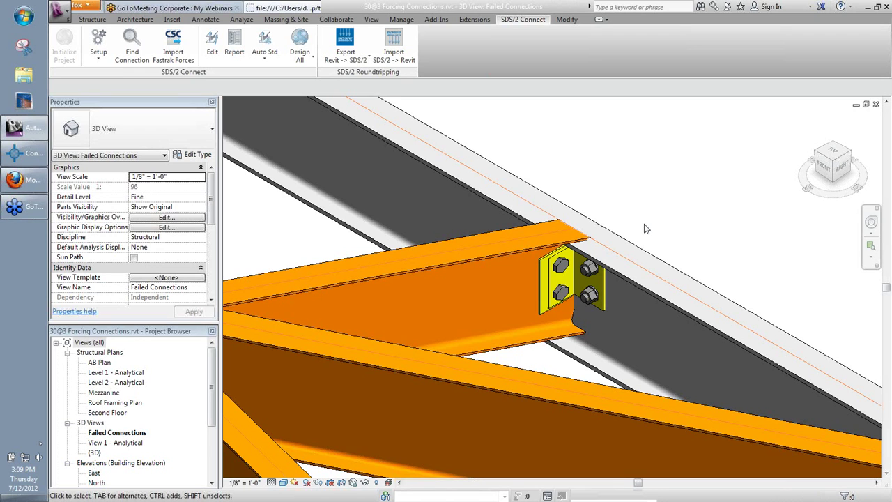
# Zoom and pan across the roof framing toward the column and orange sloped beam junction
pyautogui.scroll(-3, 649, 234)
pyautogui.moveTo(327, 262); pyautogui.dragTo(443, 280, button='middle')
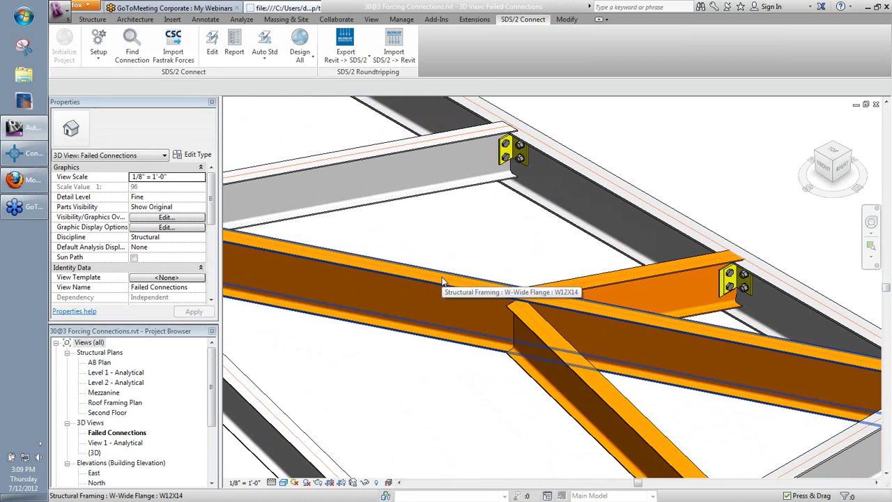
pyautogui.scroll(-4, 449, 292)
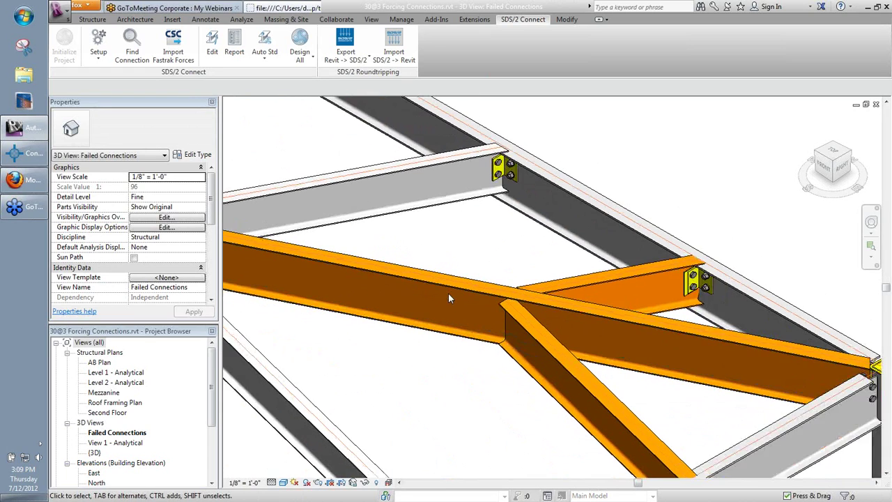
pyautogui.moveTo(414, 335); pyautogui.dragTo(644, 393, button='middle')
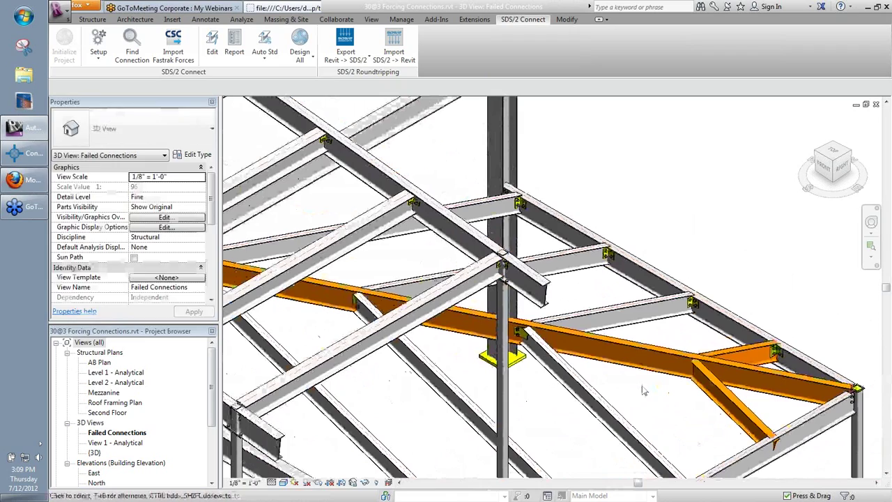
pyautogui.scroll(-1, 644, 394)
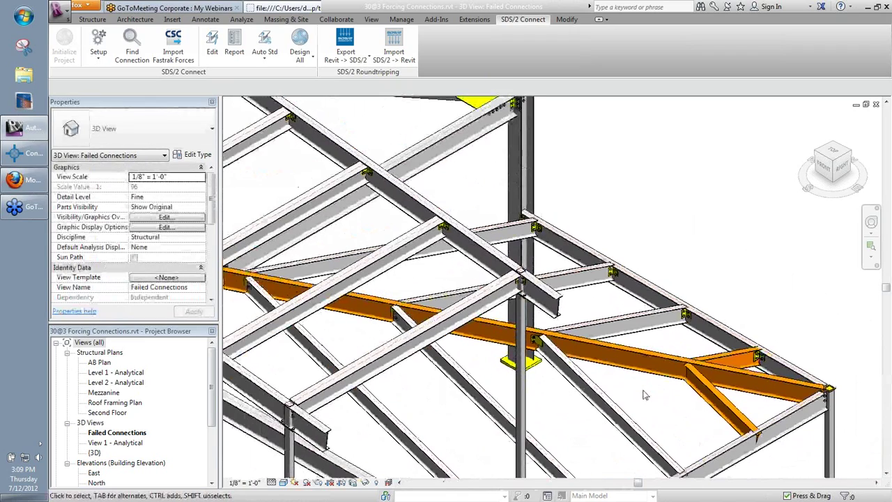
pyautogui.scroll(-1, 645, 395)
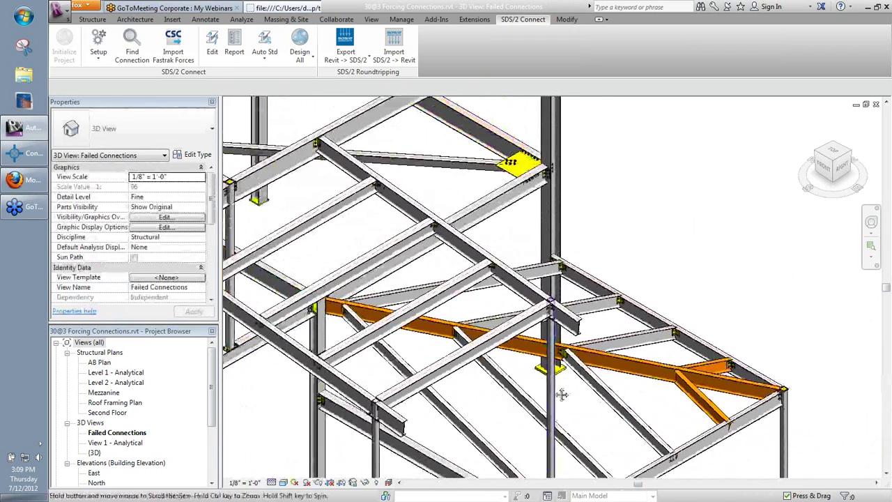
pyautogui.scroll(-1, 604, 397)
pyautogui.scroll(1, 315, 293)
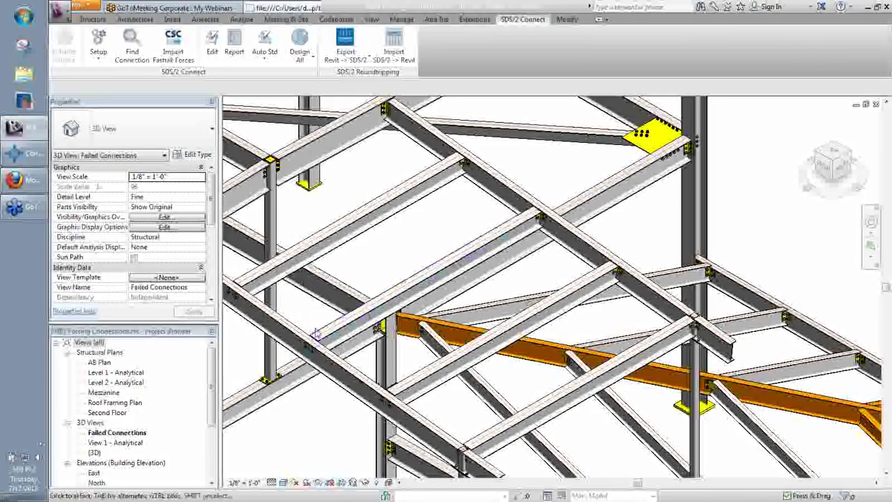
pyautogui.scroll(3, 394, 338)
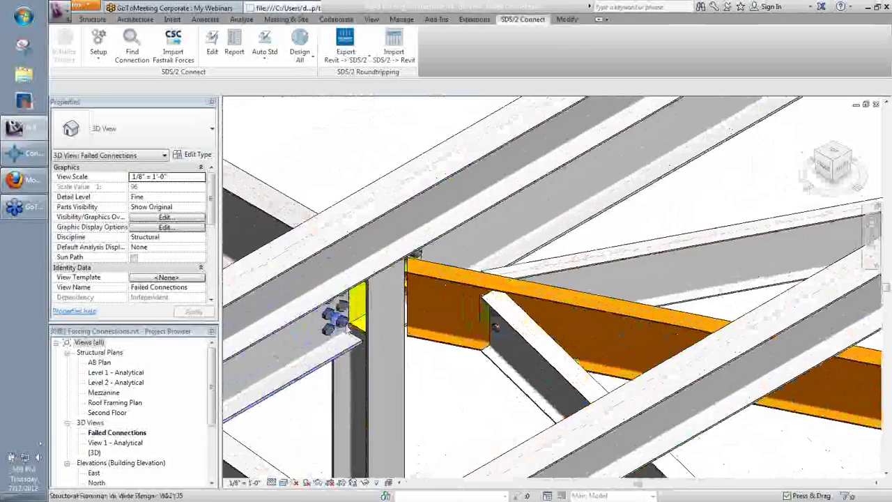
# Select the W12X35 girder and a connection bolt, orbit around the junction, then deselect
pyautogui.click(347, 329)
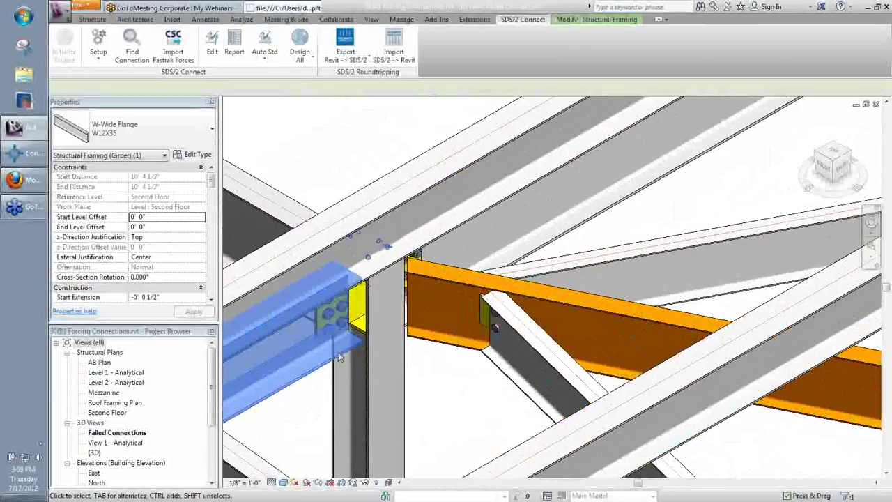
pyautogui.click(340, 320)
pyautogui.keyDown('shift'); pyautogui.moveTo(355, 320); pyautogui.dragTo(357, 323, button='middle'); pyautogui.keyUp('shift')
pyautogui.press('Escape')
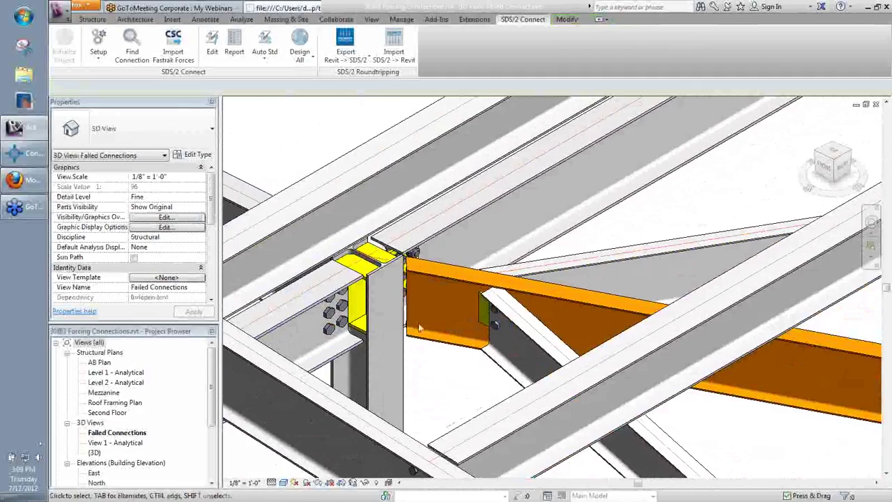
pyautogui.scroll(3, 408, 273)
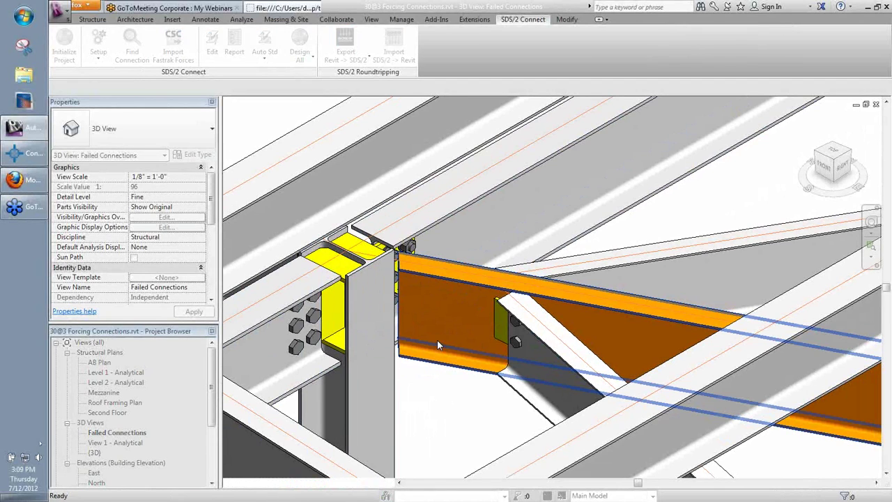
# Open Edit Beam Connection Node for the failed beam end and list its connection types
pyautogui.click(626, 302)
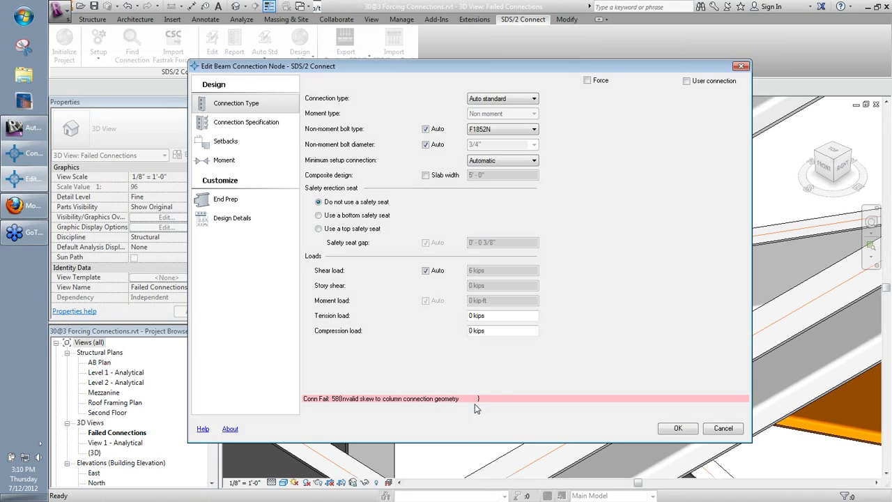
pyautogui.click(532, 99)
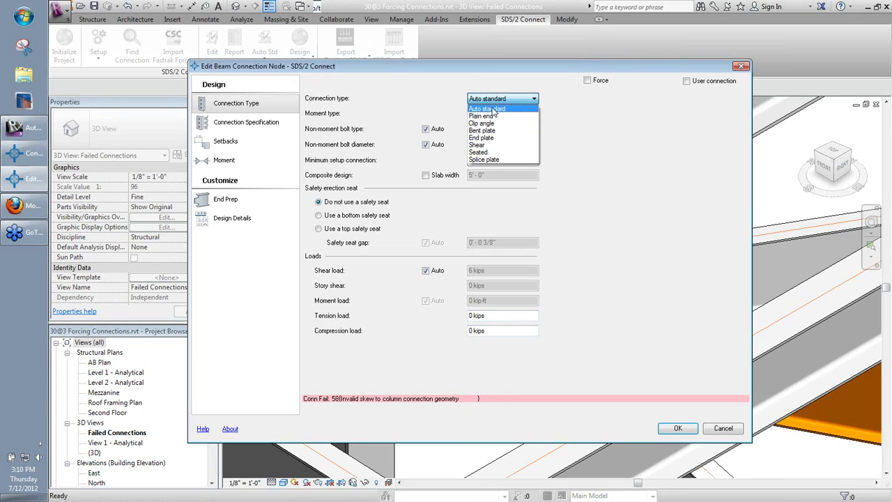
# Set the connection to welded Bent plate on the Near side, with Force checked
pyautogui.click(495, 130)
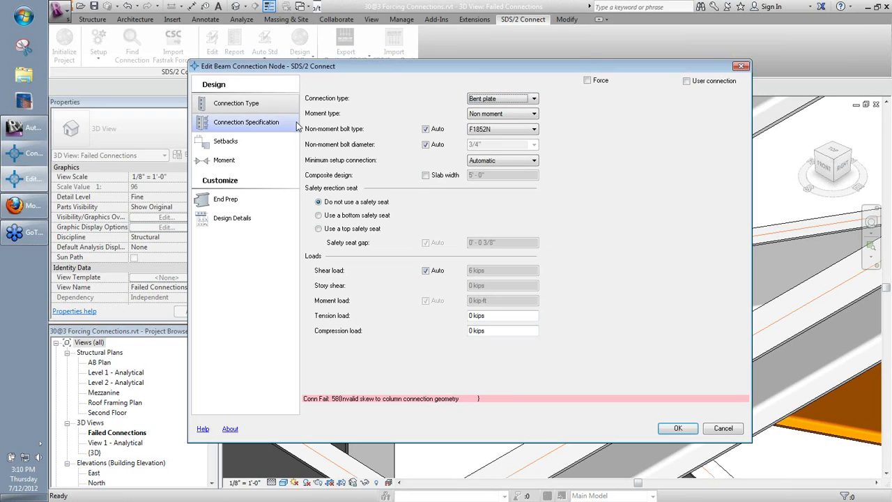
pyautogui.click(274, 124)
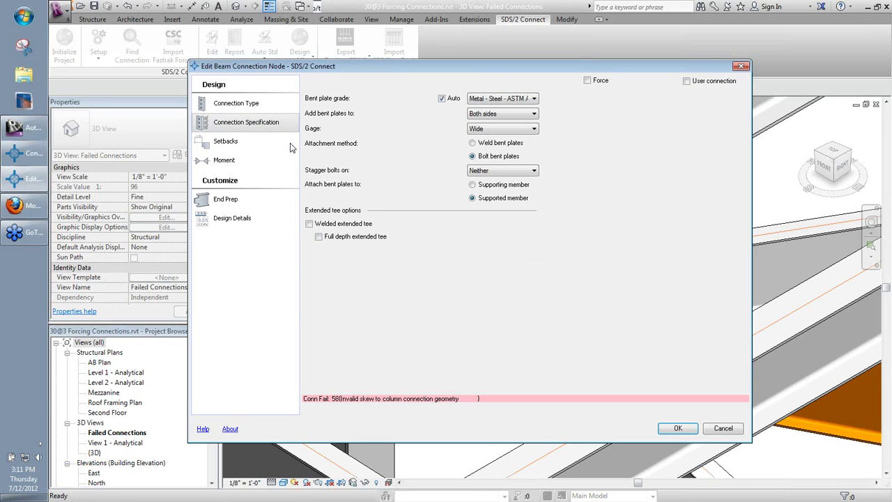
pyautogui.click(487, 146)
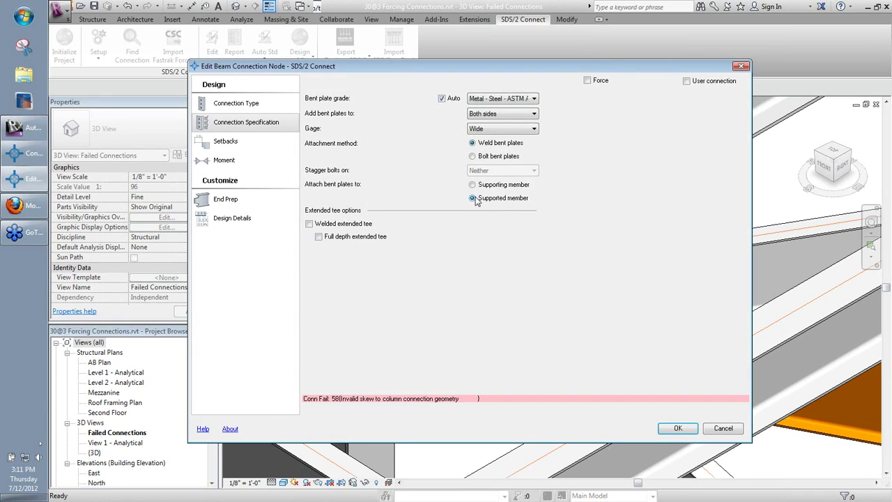
pyautogui.click(488, 115)
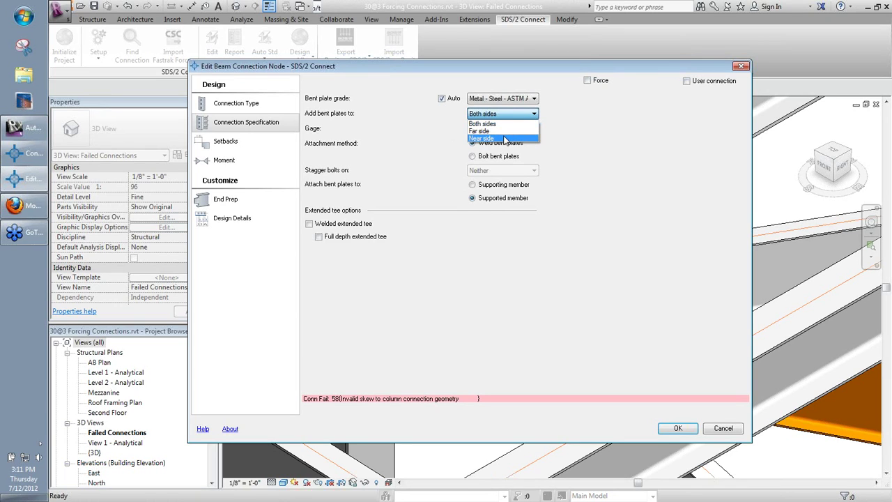
pyautogui.click(505, 139)
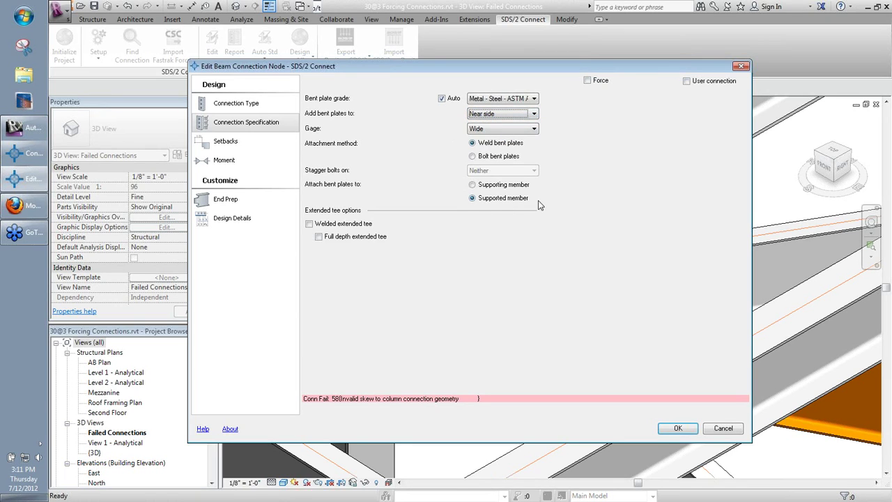
pyautogui.click(588, 80)
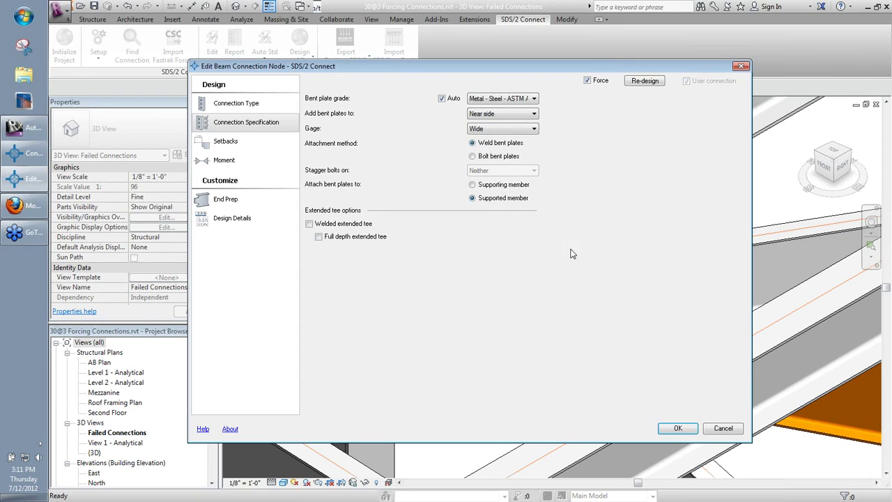
pyautogui.click(676, 427)
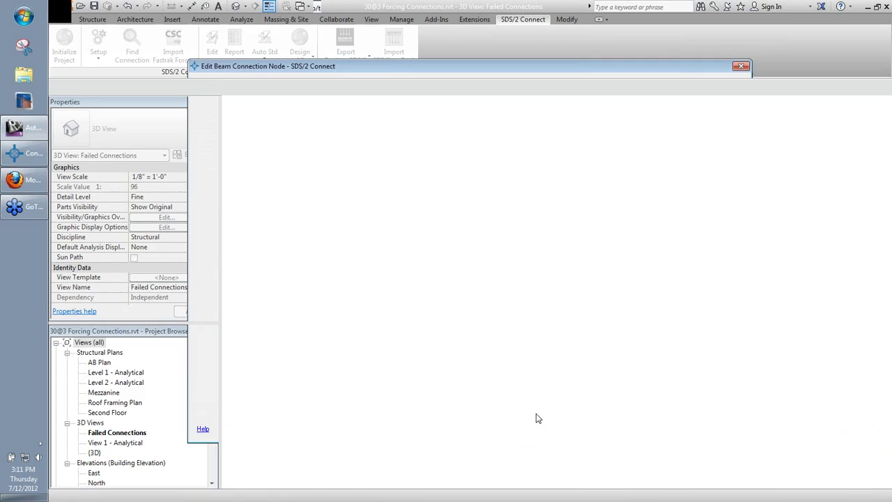
# Centre the view on the new yellow bent plate, select and orbit it, then deselect
pyautogui.scroll(4, 418, 417)
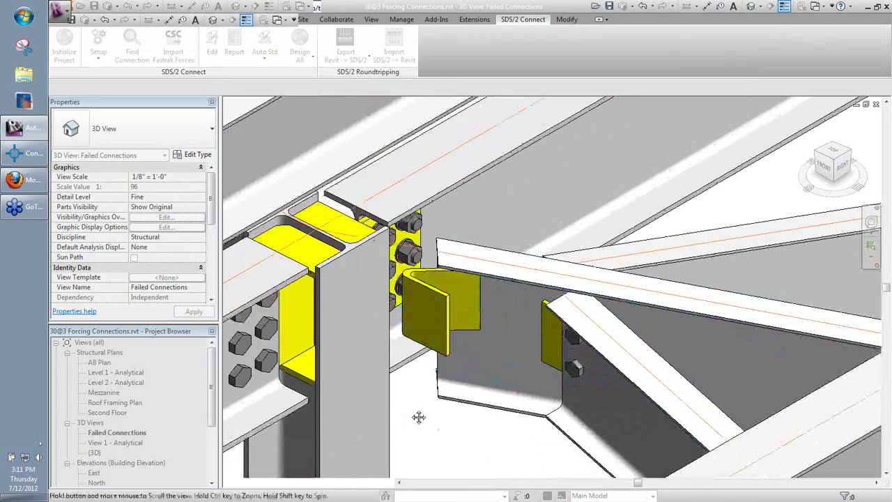
pyautogui.moveTo(418, 416); pyautogui.dragTo(496, 364, button='middle')
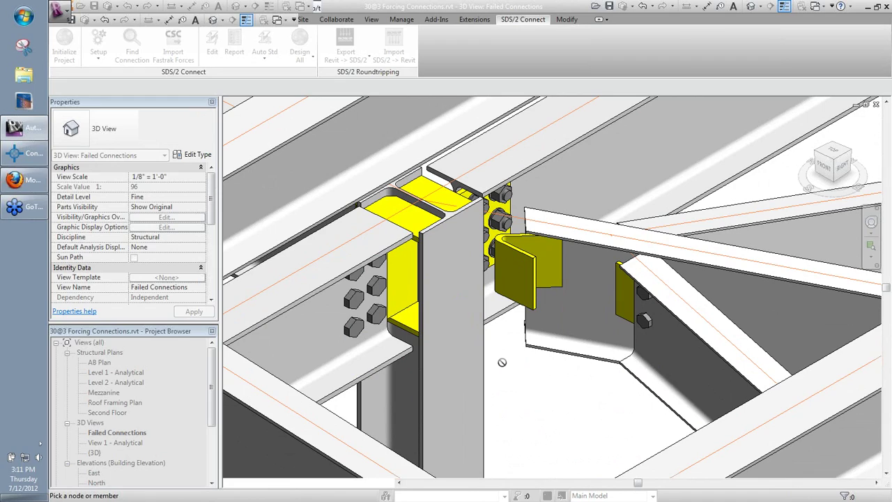
pyautogui.press('Escape')
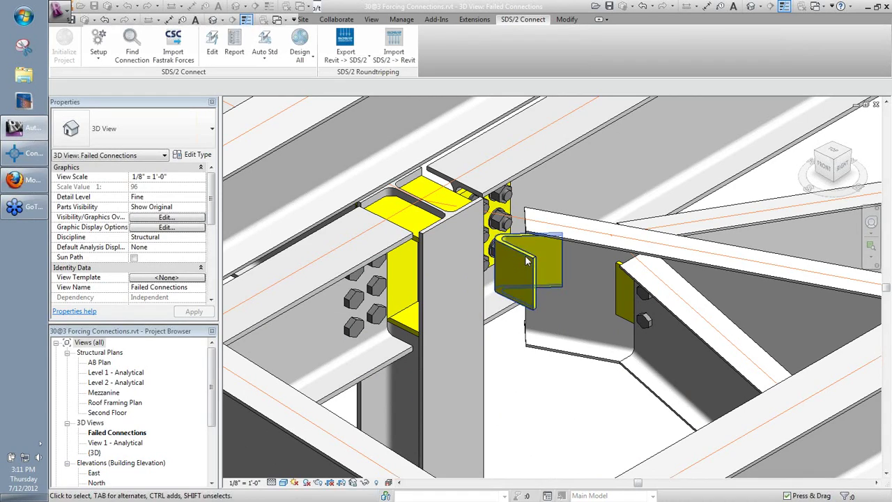
pyautogui.click(527, 262)
pyautogui.moveTo(527, 262)
pyautogui.keyDown('shift'); pyautogui.mouseDown(button='middle')
pyautogui.moveTo(455, 281)
pyautogui.moveTo(530, 279)
pyautogui.mouseUp(button='middle'); pyautogui.keyUp('shift')
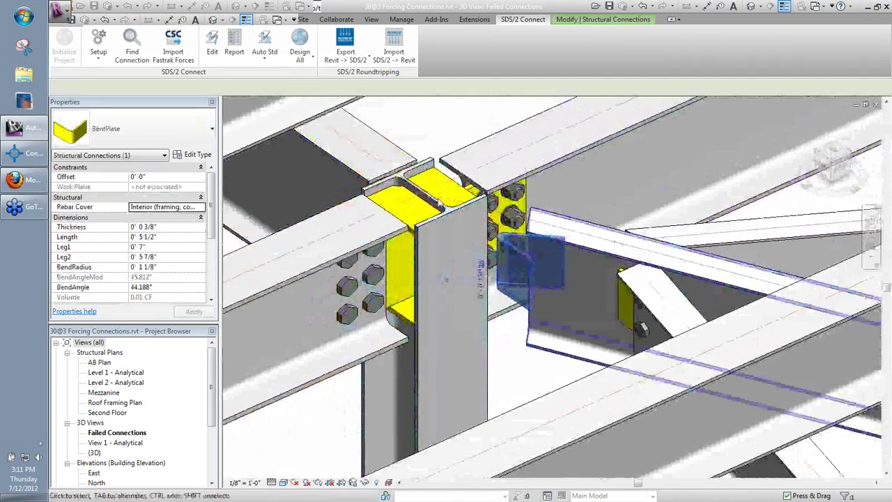
pyautogui.click(526, 381)
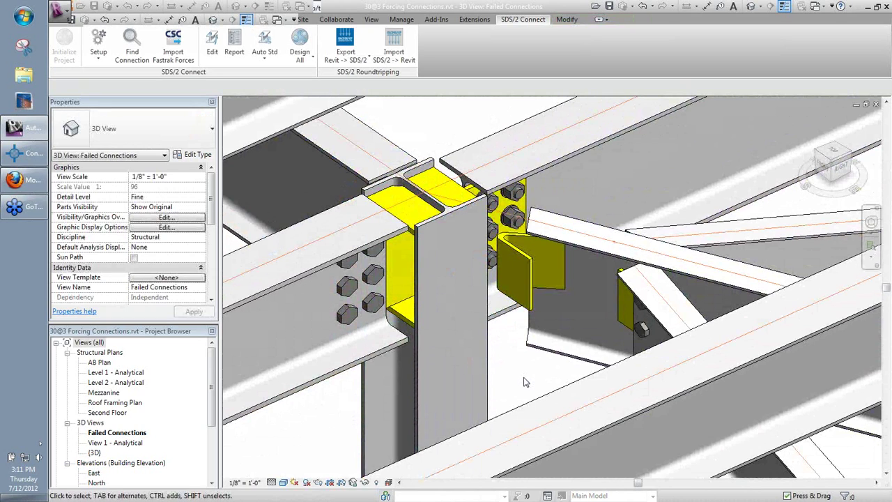
# Select the W8X31 column and enter ED to edit its SDS/2 connection
pyautogui.click(489, 382)
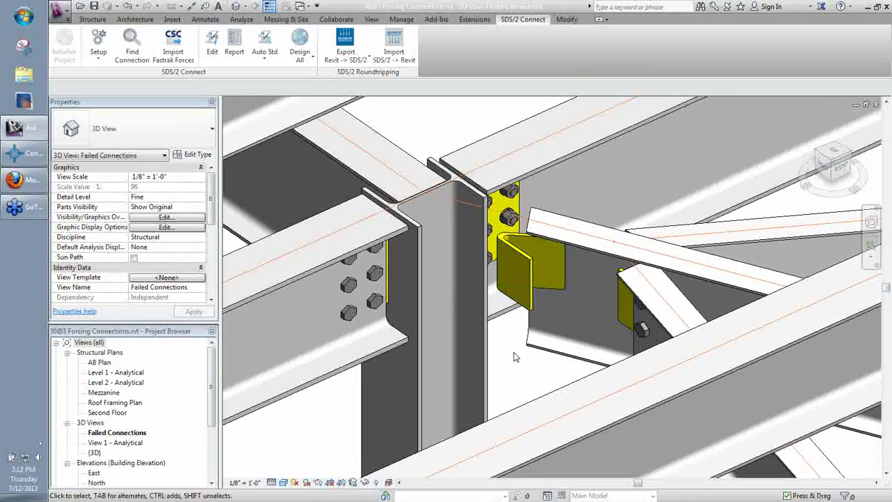
pyautogui.press('e')
pyautogui.press('d')
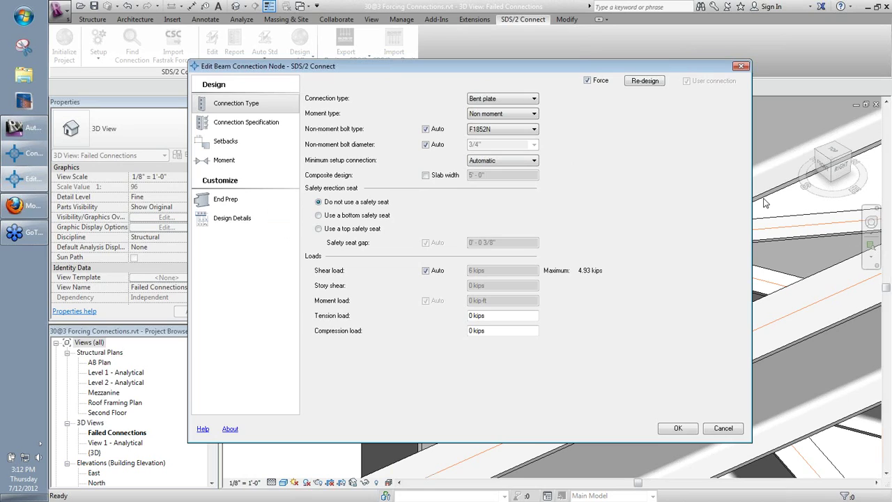
# Re-design the forced bent plate, raising its maximum shear to 7.24 kips, and accept
pyautogui.click(642, 81)
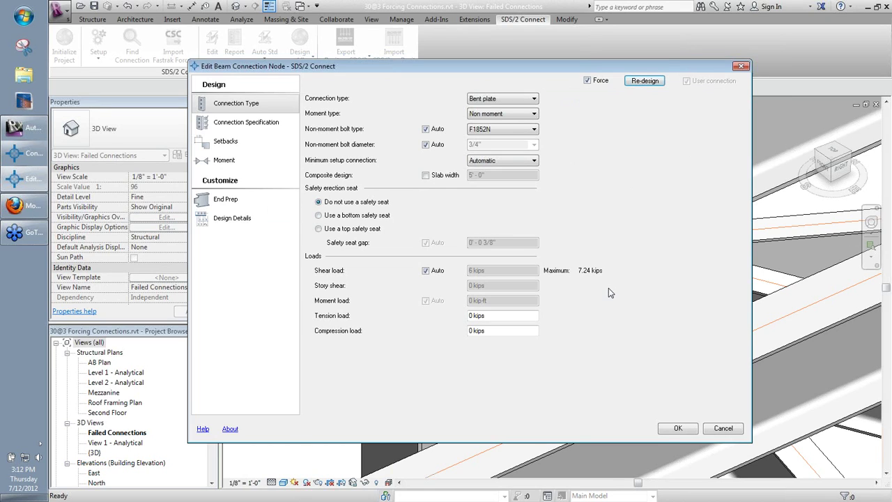
pyautogui.click(676, 429)
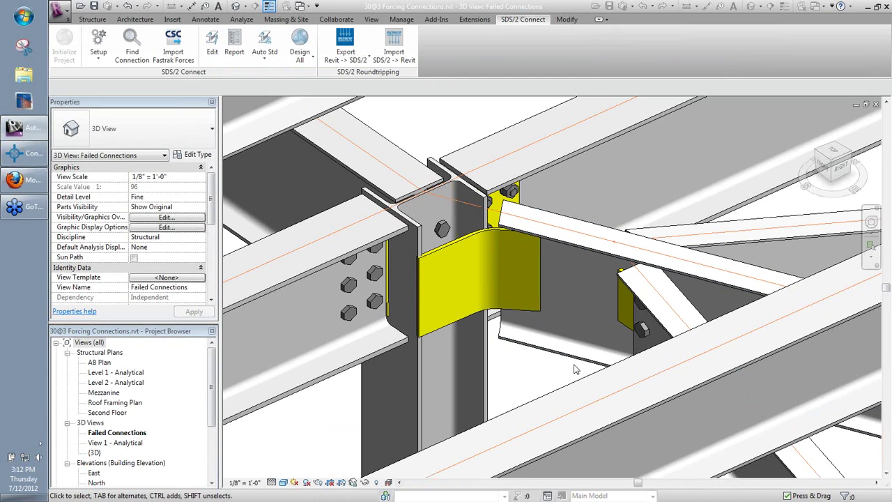
# Select and clear the W8X31 column, then launch the SDS/2 connection Report
pyautogui.click(492, 371)
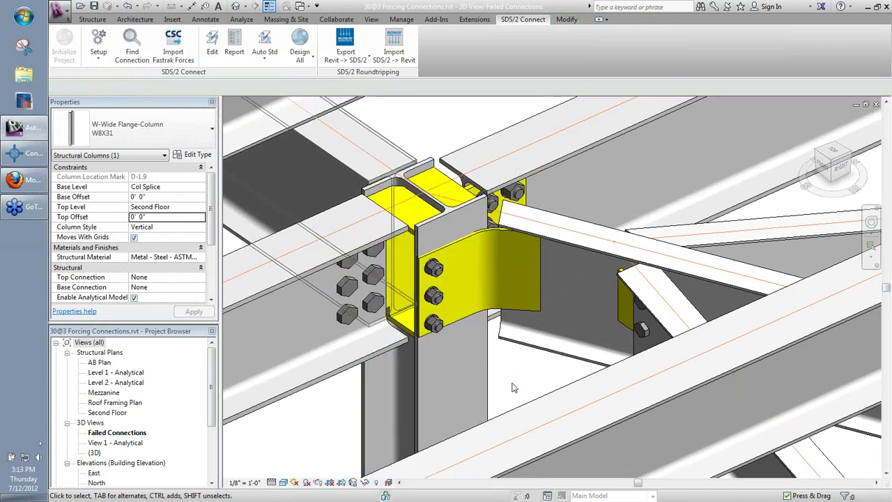
pyautogui.press('Escape')
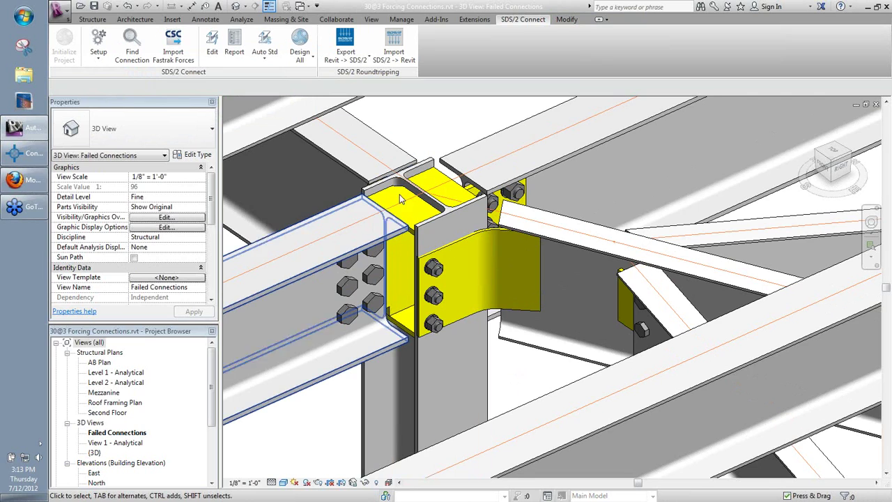
pyautogui.click(236, 43)
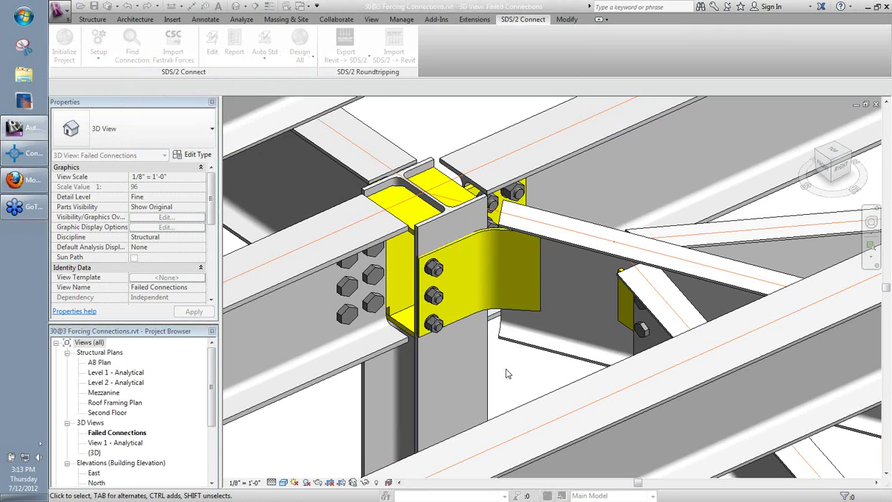
# Read the design loads and allowable strengths, such as 47.6 kips beam web shear, then close the report
pyautogui.moveTo(555, 174); pyautogui.dragTo(551, 242)
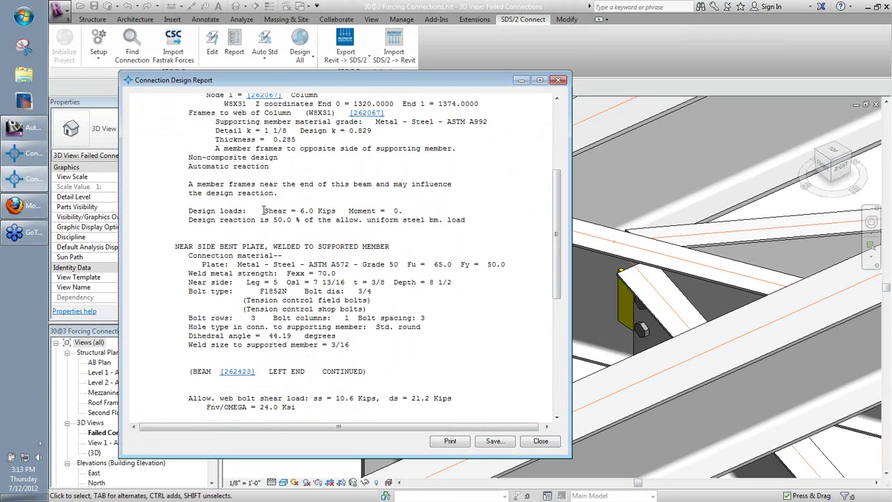
pyautogui.moveTo(262, 210); pyautogui.dragTo(411, 213)
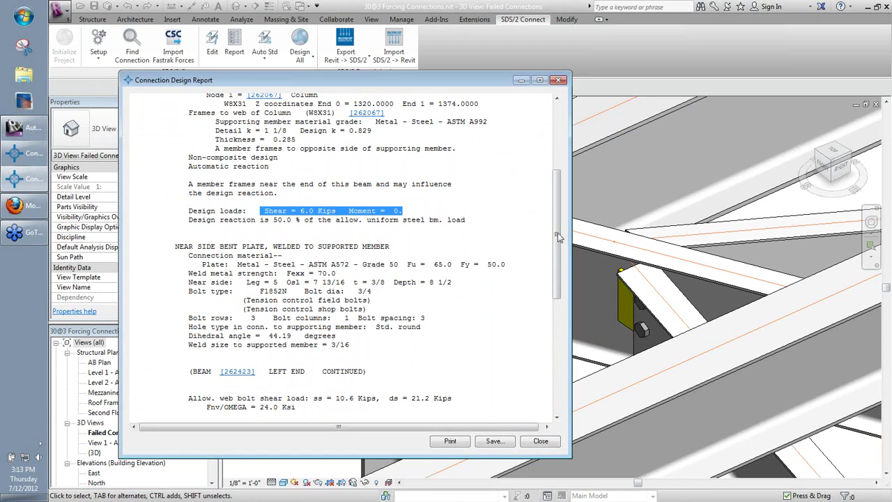
pyautogui.click(506, 224)
pyautogui.moveTo(557, 187); pyautogui.dragTo(515, 323)
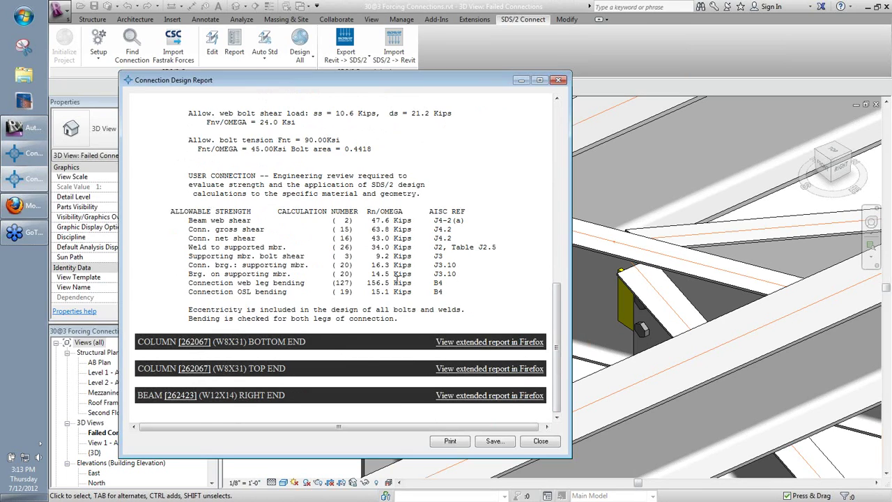
pyautogui.click(525, 441)
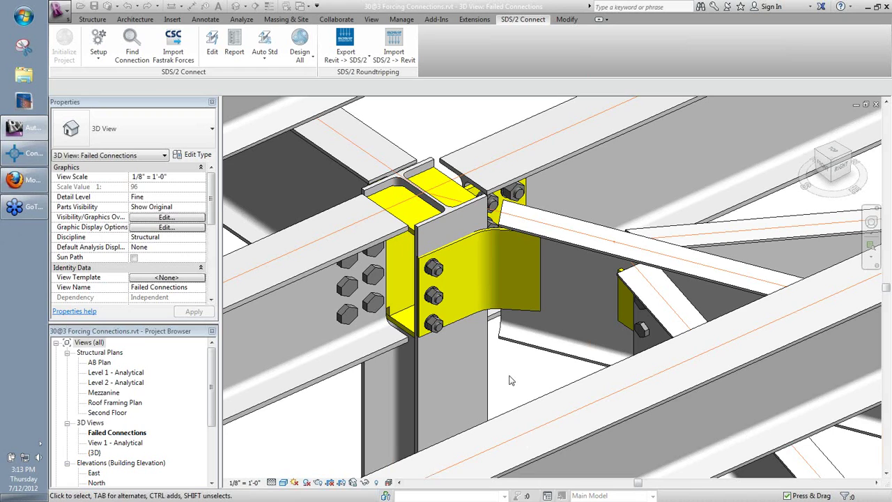
pyautogui.scroll(2, 513, 380)
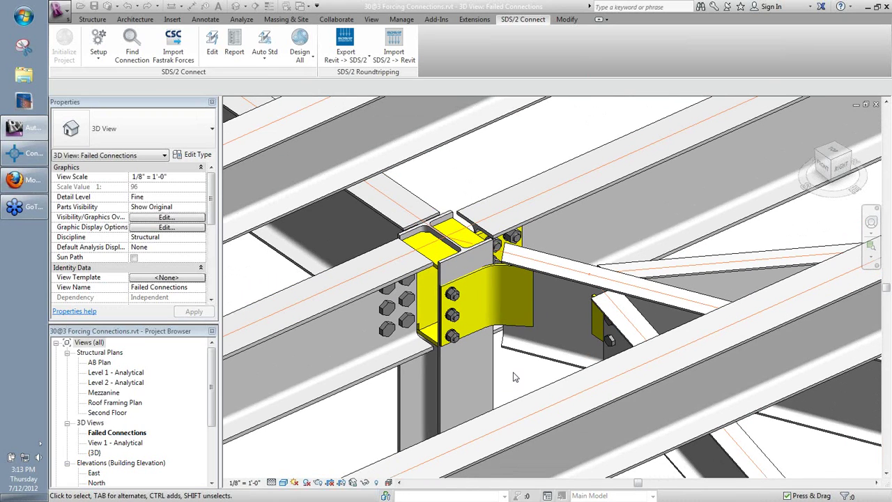
# Zoom and pan the 3D view toward the orange horizontal brace
pyautogui.scroll(-5, 523, 384)
pyautogui.scroll(3, 568, 398)
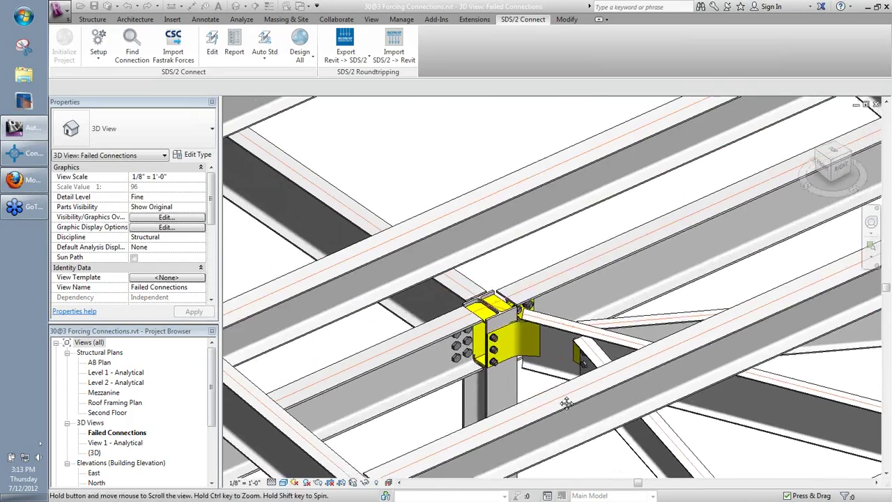
pyautogui.scroll(-2, 602, 408)
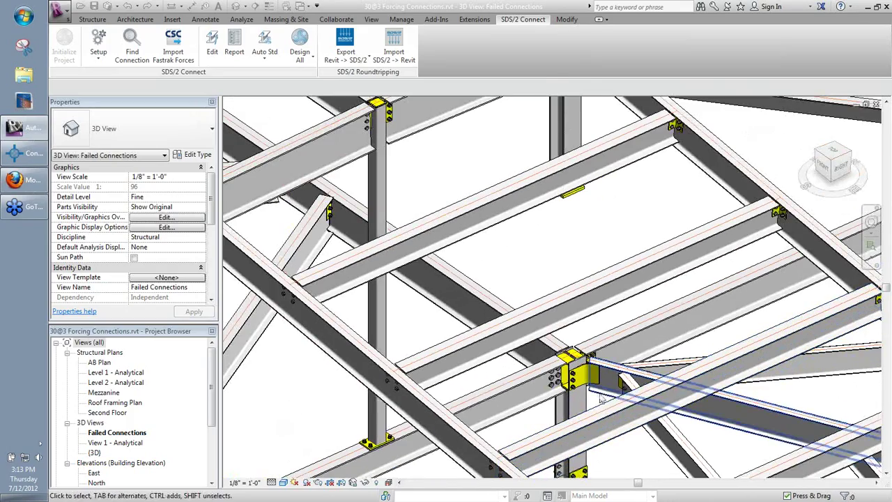
pyautogui.scroll(-5, 602, 395)
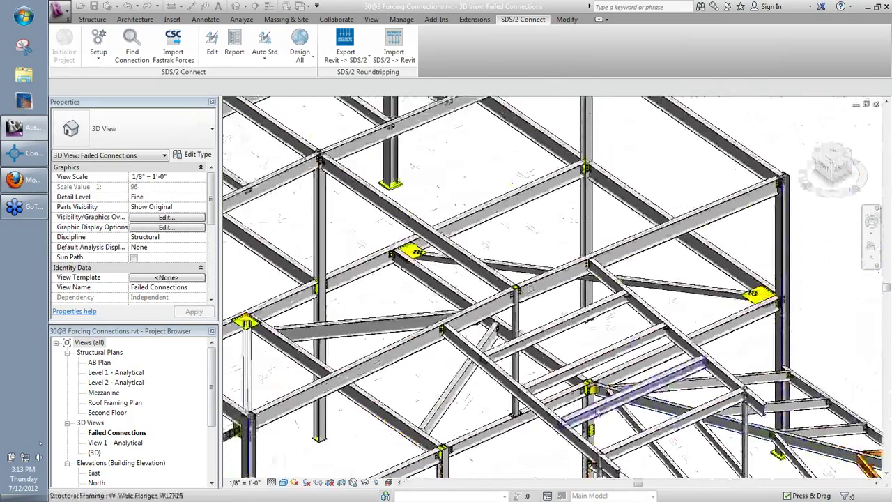
pyautogui.scroll(4, 552, 419)
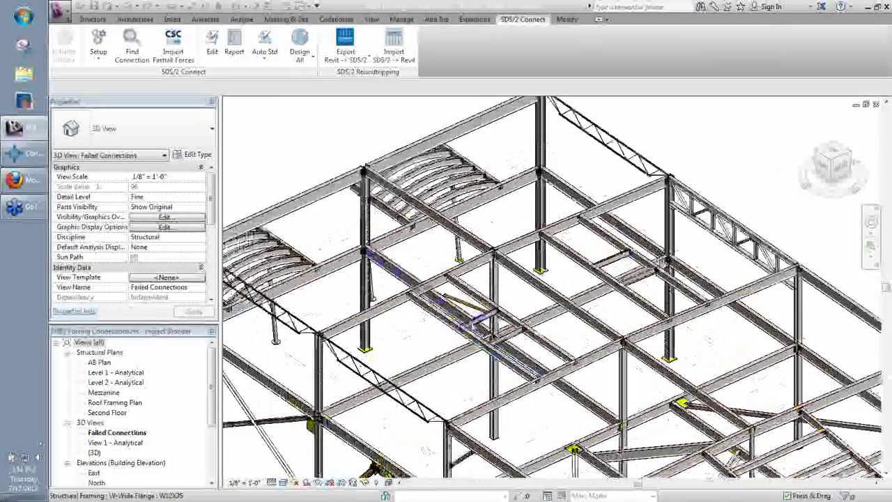
pyautogui.scroll(6, 450, 295)
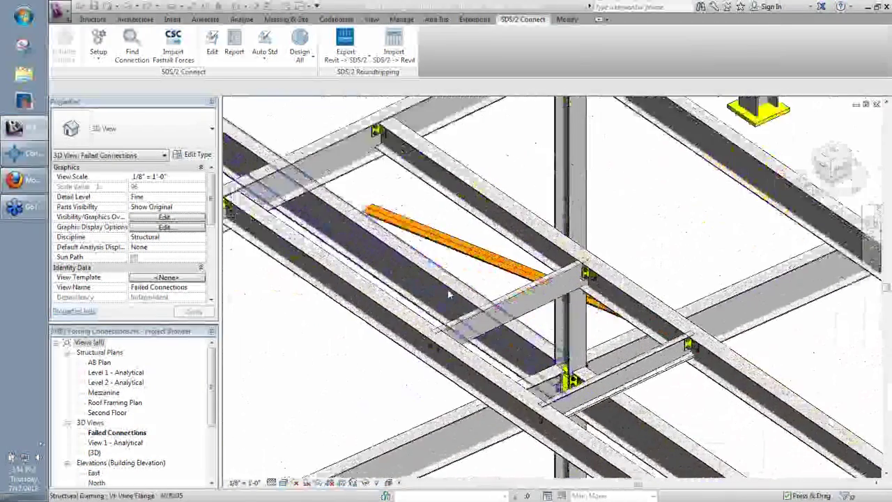
pyautogui.moveTo(450, 294); pyautogui.dragTo(519, 348, button='middle')
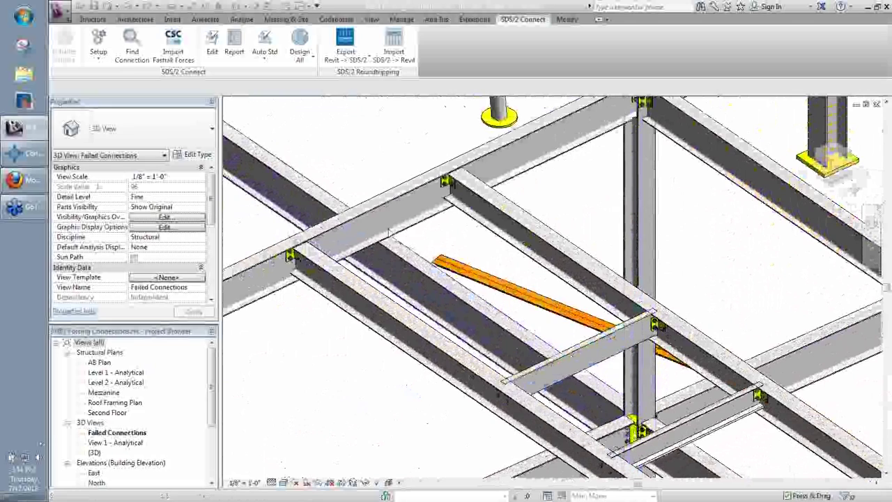
pyautogui.scroll(3, 387, 228)
# Select the orange brace, orbit around it, clear the selection and enter ED
pyautogui.click(551, 332)
pyautogui.keyDown('shift'); pyautogui.moveTo(551, 332); pyautogui.dragTo(554, 362, button='middle'); pyautogui.keyUp('shift')
pyautogui.click(554, 362)
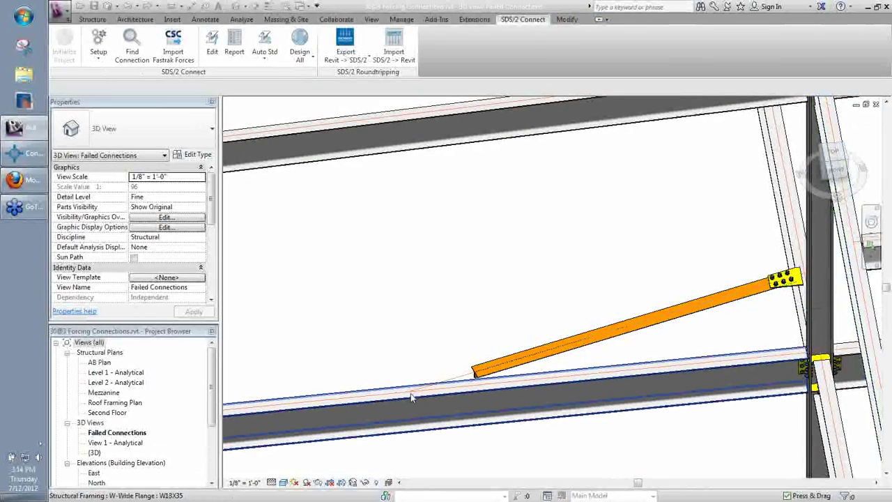
pyautogui.press('e')
pyautogui.press('d')
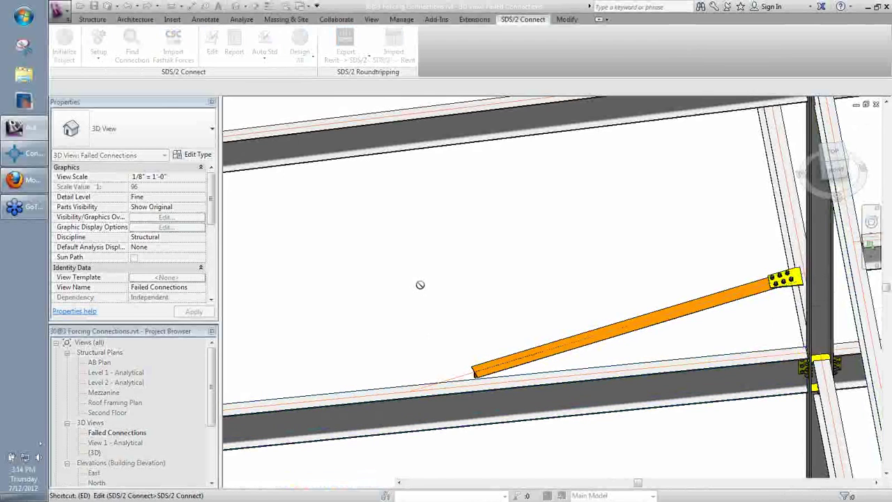
# Force the brace's lower-end connection, generating a bolted tapered gusset plate to the beam
pyautogui.click(450, 374)
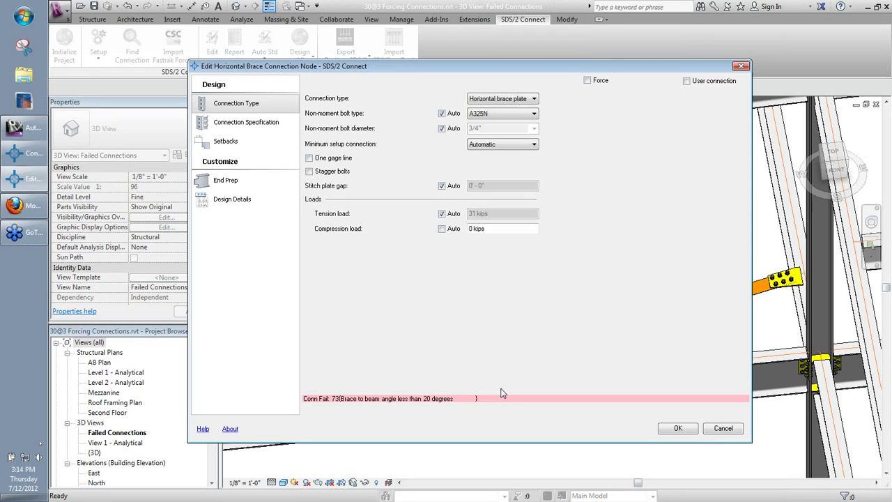
pyautogui.click(587, 80)
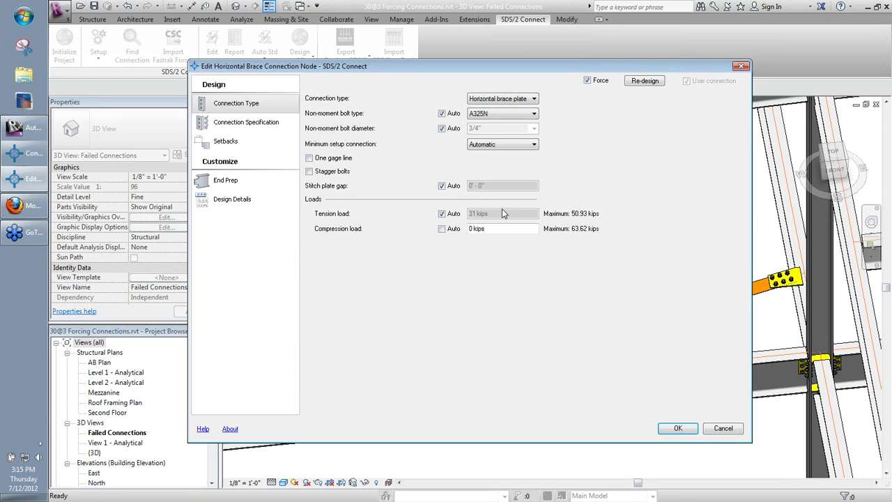
pyautogui.click(680, 429)
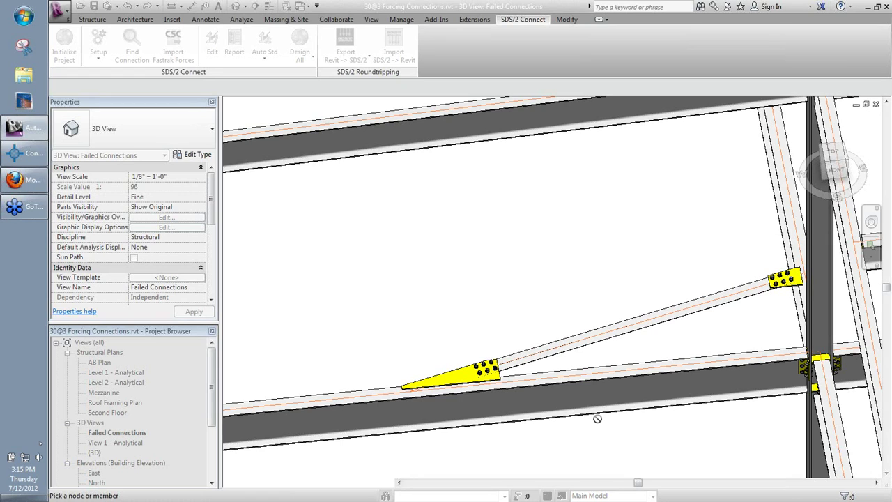
# End connection picking, then select and orbit around the new gusset plate connection to inspect it
pyautogui.press('Escape')
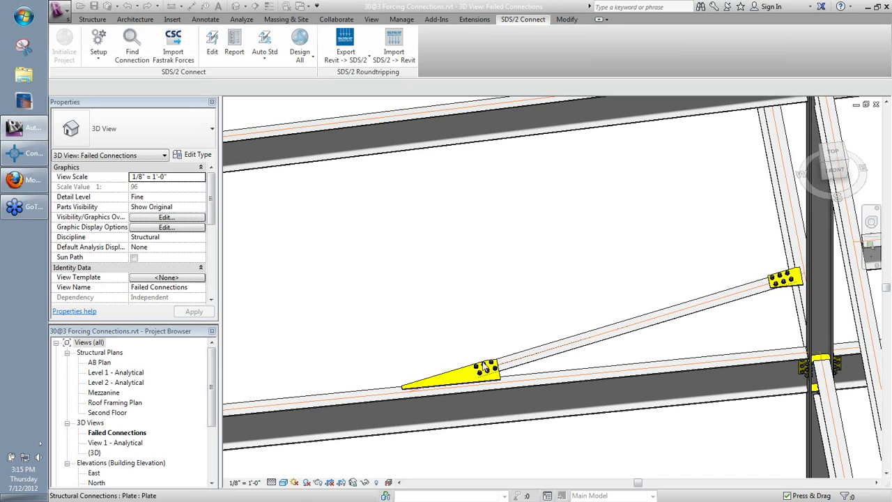
pyautogui.click(488, 371)
pyautogui.keyDown('shift'); pyautogui.moveTo(488, 370); pyautogui.dragTo(409, 323, button='middle'); pyautogui.keyUp('shift')
pyautogui.click(401, 263)
# Zoom to fit the whole steel frame and switch to thin lines with TL
pyautogui.rightClick(403, 264)
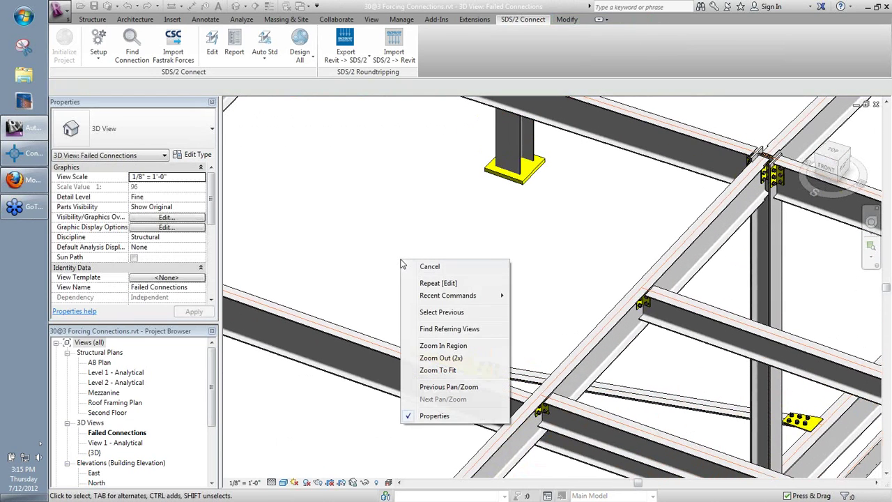
pyautogui.click(438, 371)
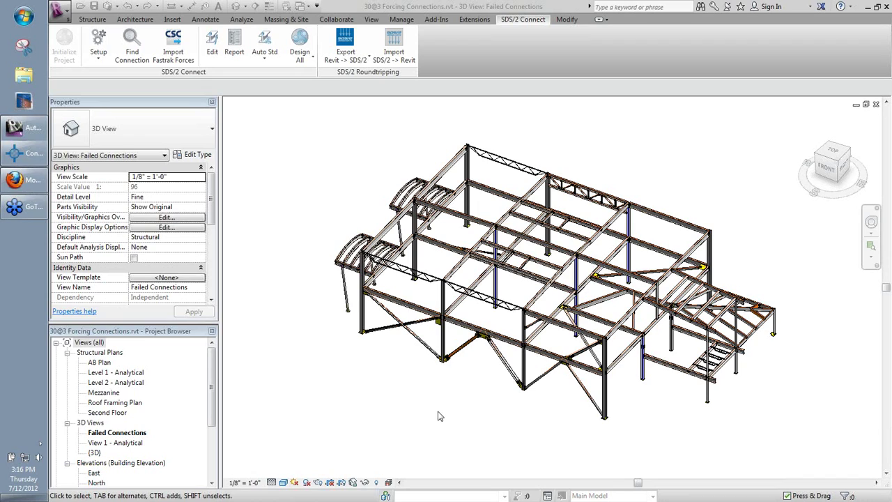
pyautogui.press('t')
pyautogui.press('l')
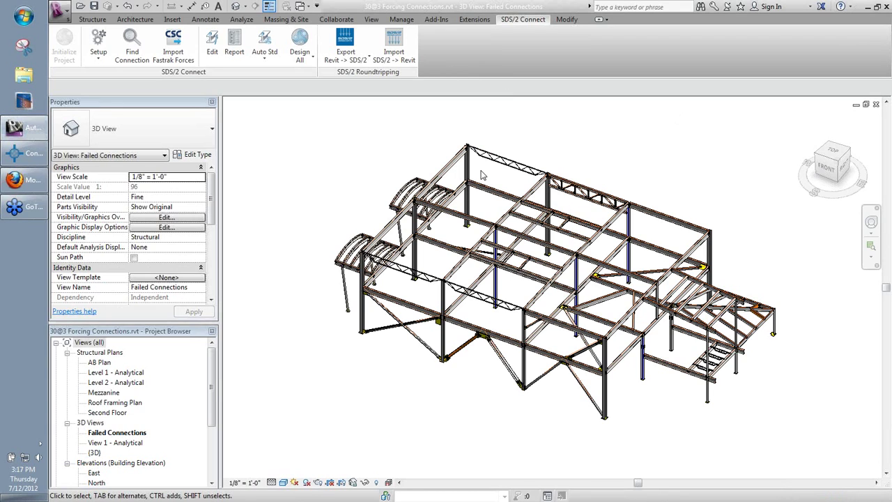
pyautogui.scroll(8, 462, 148)
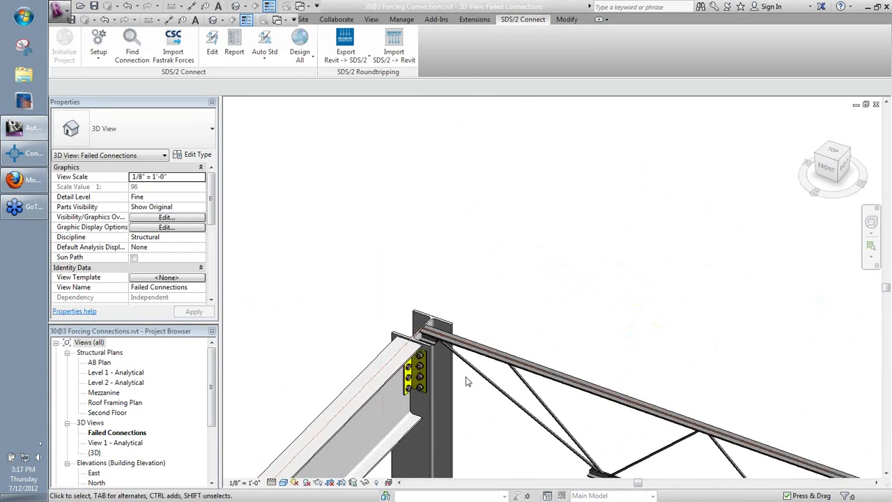
pyautogui.scroll(5, 467, 382)
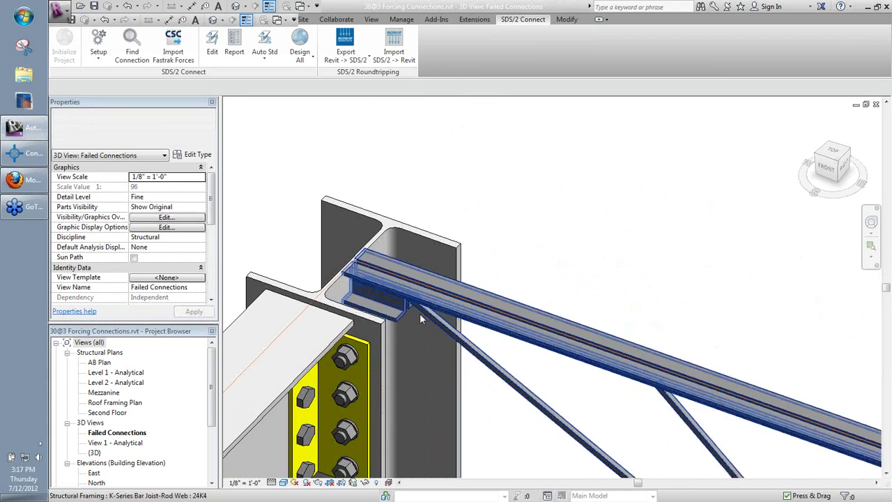
pyautogui.rightClick(544, 263)
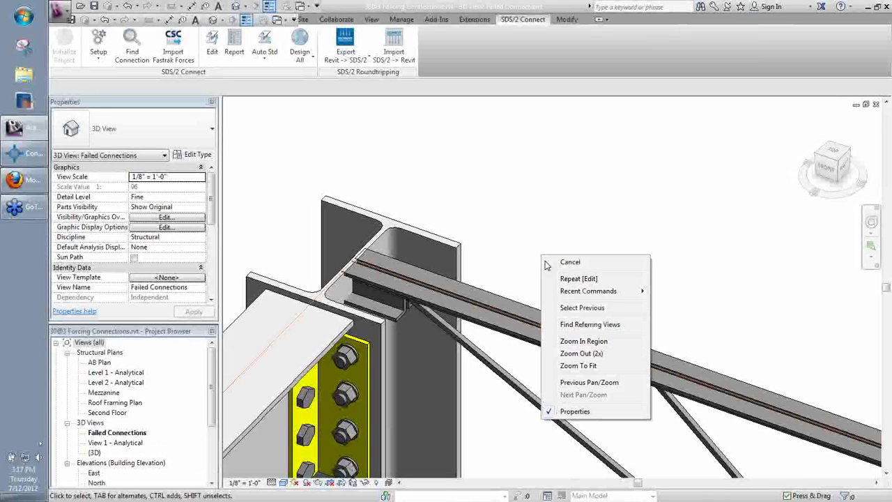
pyautogui.click(578, 366)
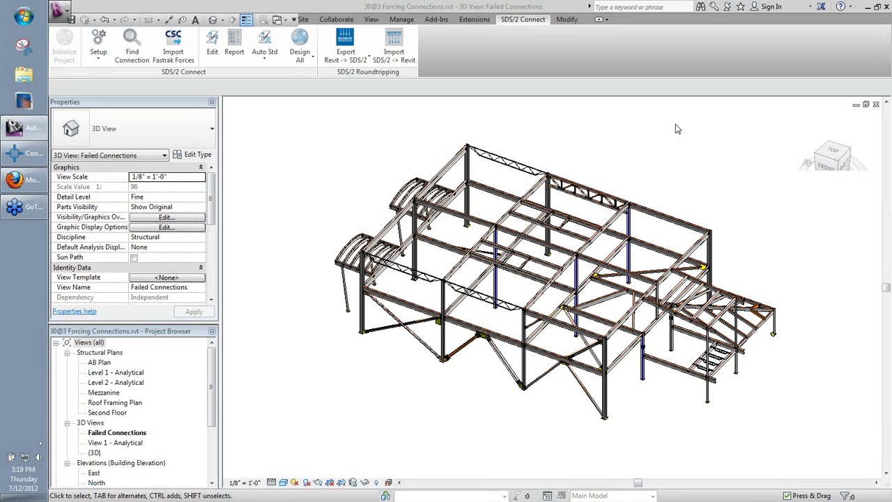
# Zoom in on the orange sloped beam's bolted clip connection and orbit to view it from below
pyautogui.moveTo(641, 414); pyautogui.dragTo(608, 346, button='middle')
pyautogui.scroll(6, 608, 347)
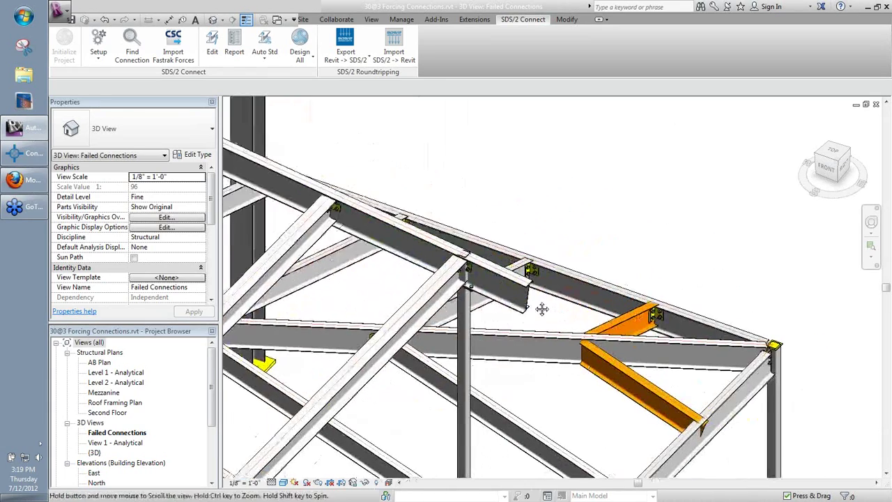
pyautogui.scroll(5, 544, 311)
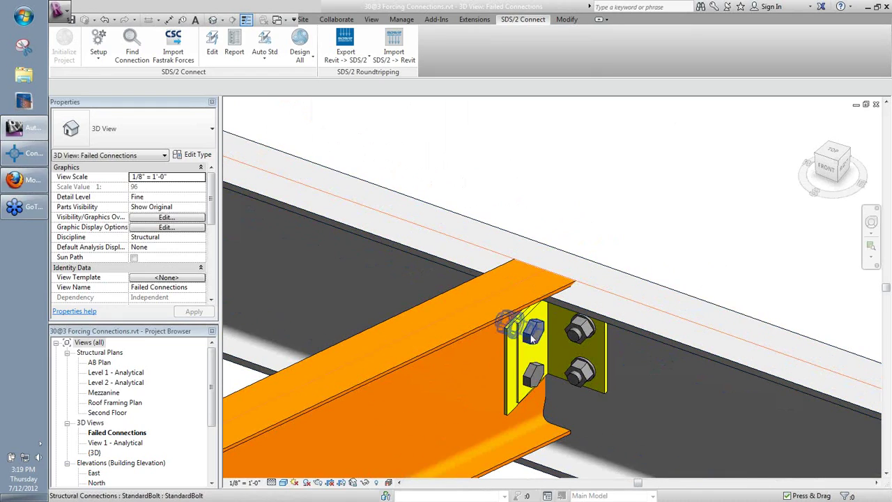
pyautogui.moveTo(612, 357); pyautogui.dragTo(682, 376, button='middle')
pyautogui.scroll(-5, 490, 312)
pyautogui.scroll(4, 613, 310)
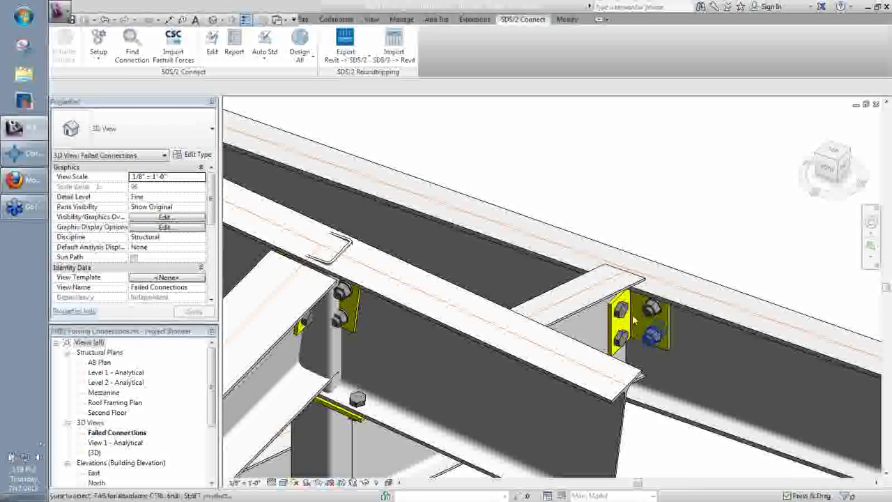
pyautogui.click(620, 312)
pyautogui.keyDown('shift'); pyautogui.moveTo(620, 312); pyautogui.dragTo(662, 332, button='middle'); pyautogui.keyUp('shift')
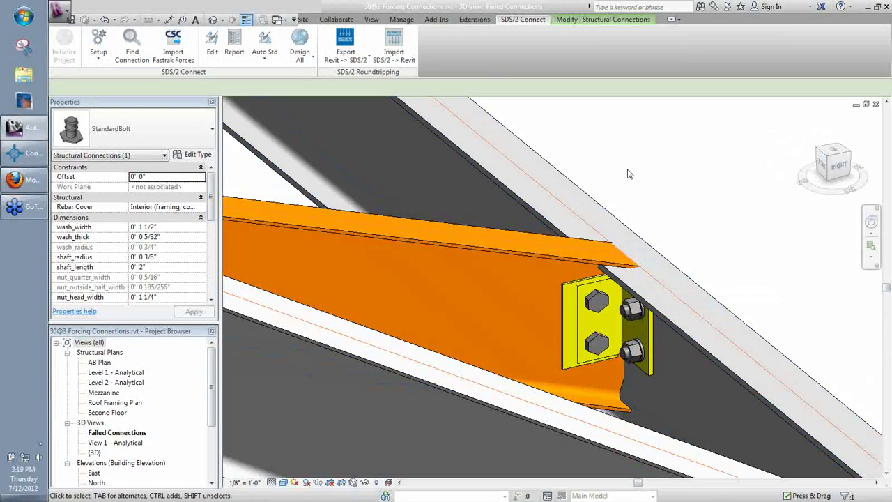
pyautogui.scroll(-1, 626, 181)
# Review the connection's end-prep settings via ED (2" by 1 1/4" top-flange cope), then close the dialog
pyautogui.press('e')
pyautogui.press('d')
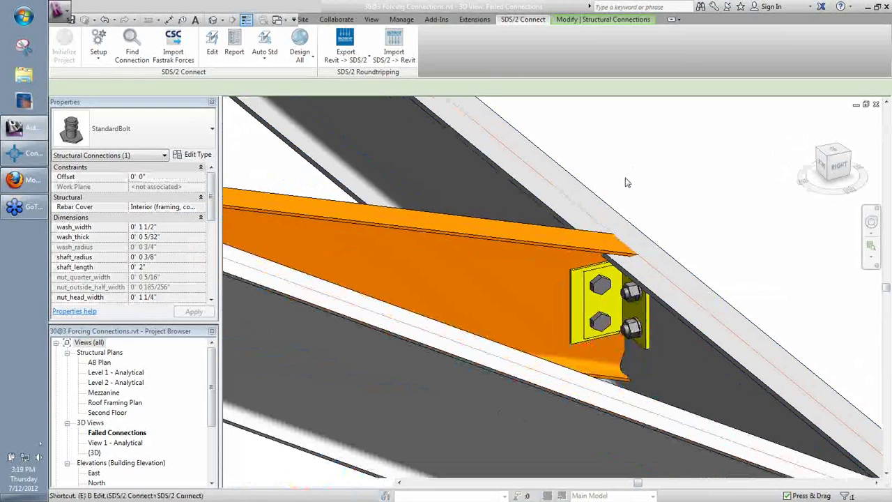
pyautogui.press('Return')
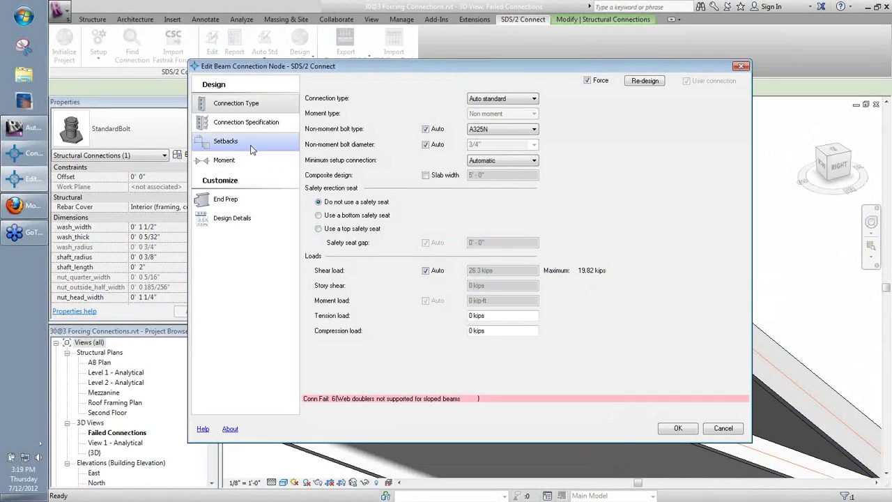
pyautogui.click(237, 204)
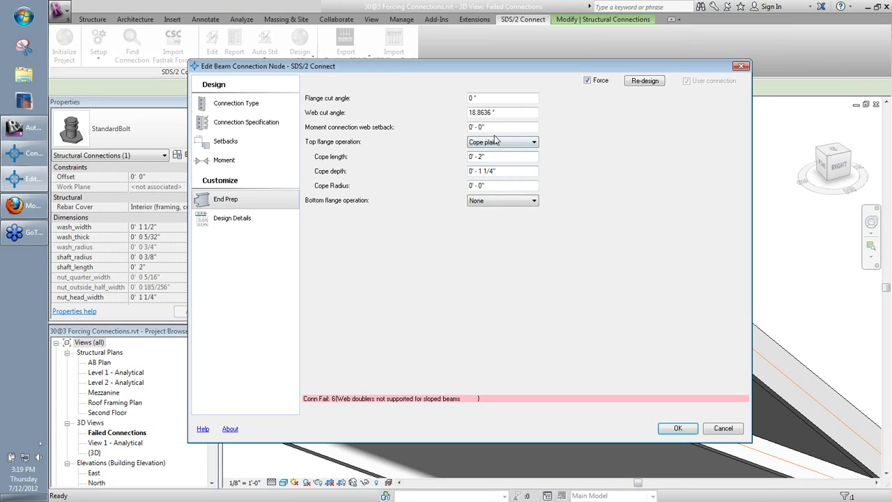
pyautogui.click(725, 430)
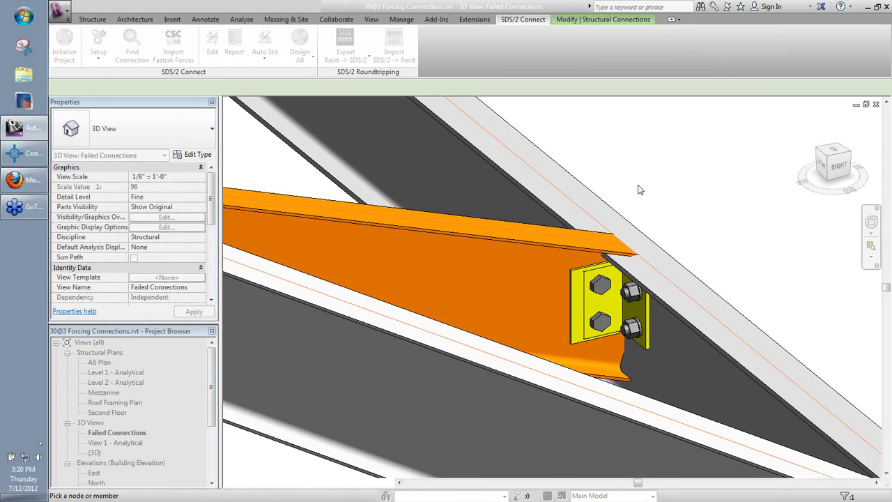
# Cancel the SDS/2 'Pick a node or member' prompt to restore normal selection
pyautogui.press('Escape')
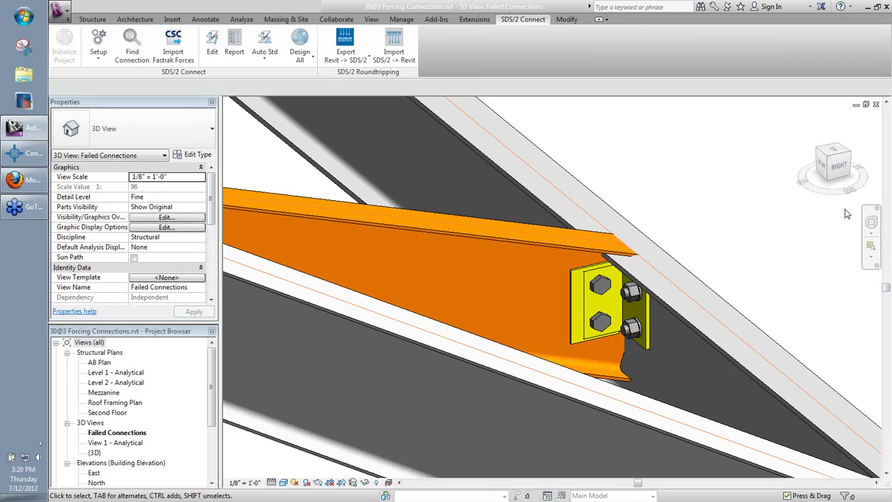